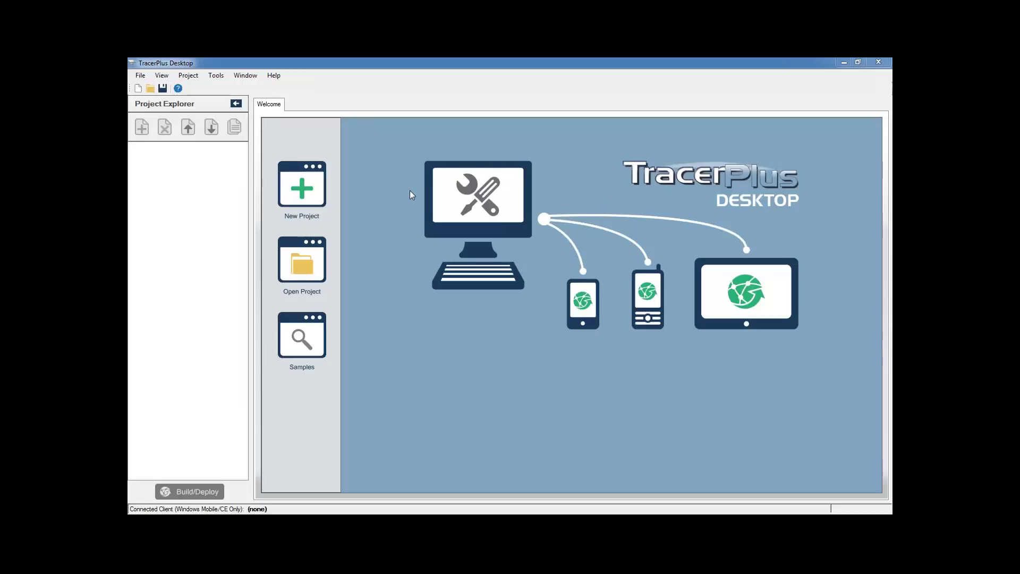
- Create a new project and open Session 01's Printing settings
click(302, 186)
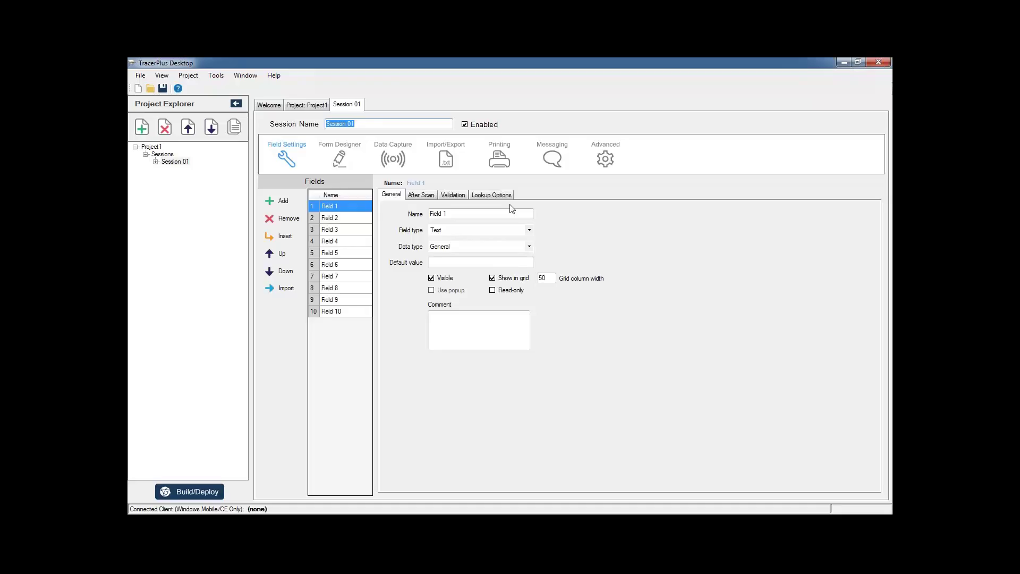
click(495, 162)
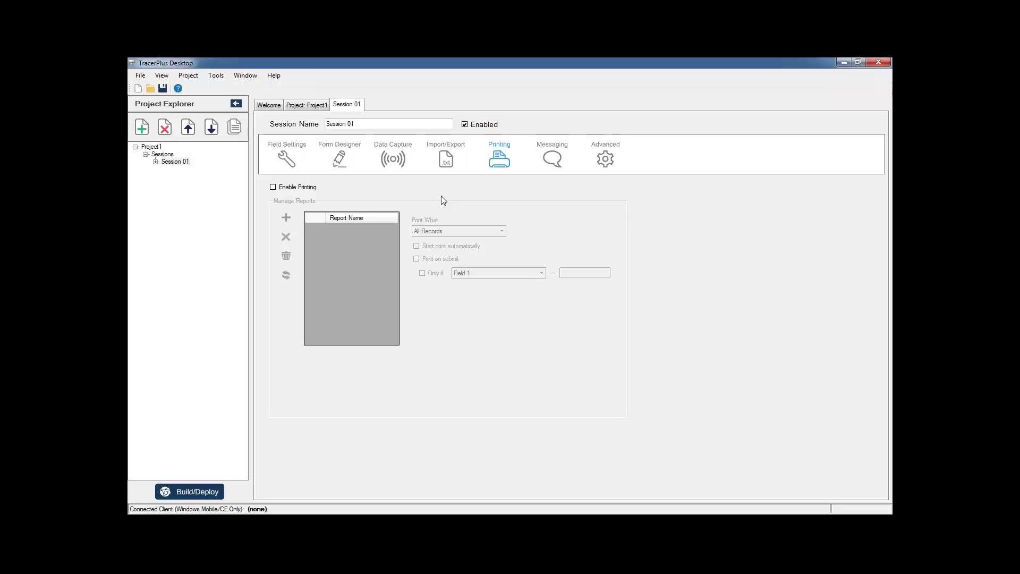
- Enable printing for Session 01 and add four report rows
click(314, 188)
click(287, 219)
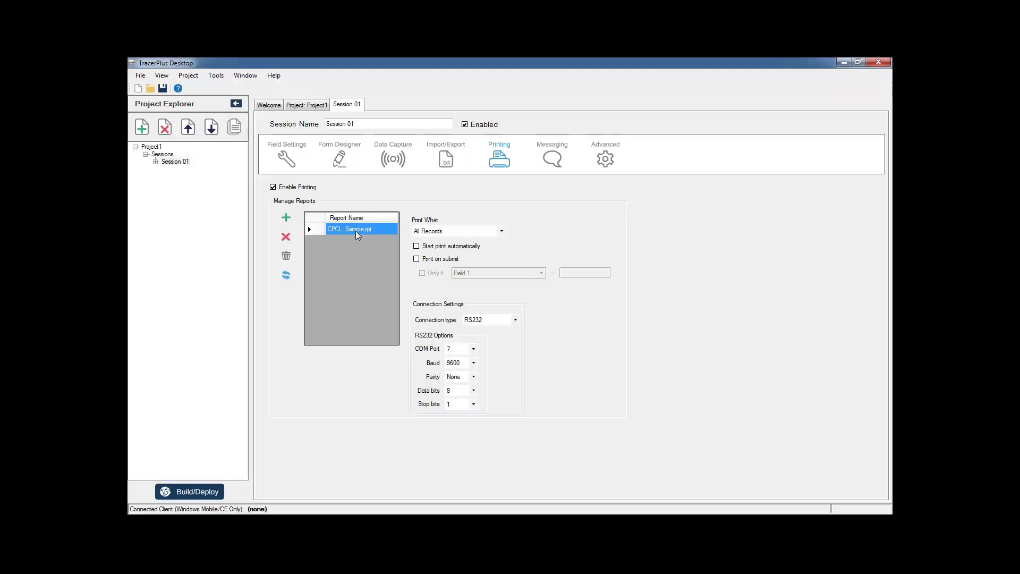
click(290, 219)
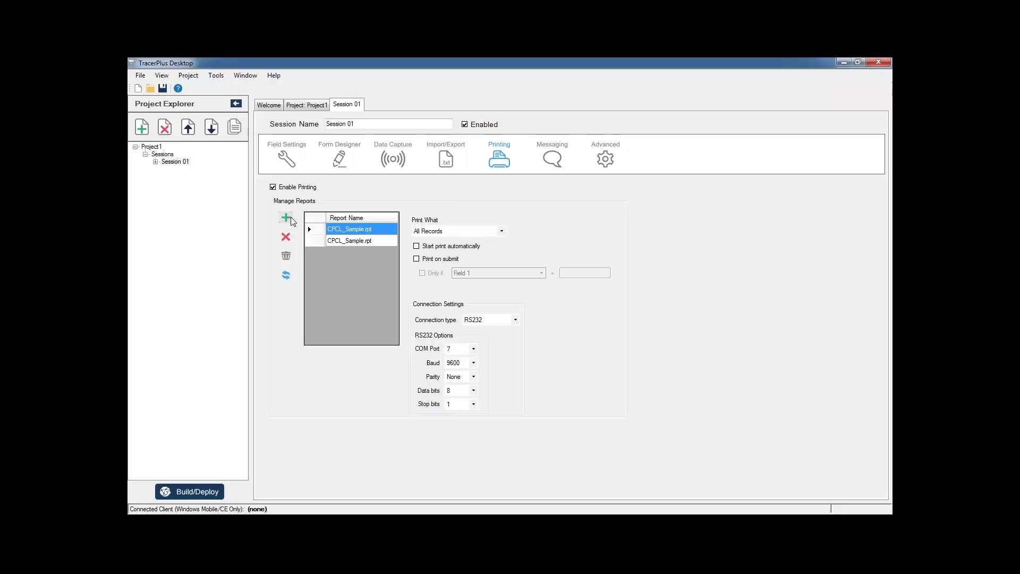
click(290, 219)
click(291, 219)
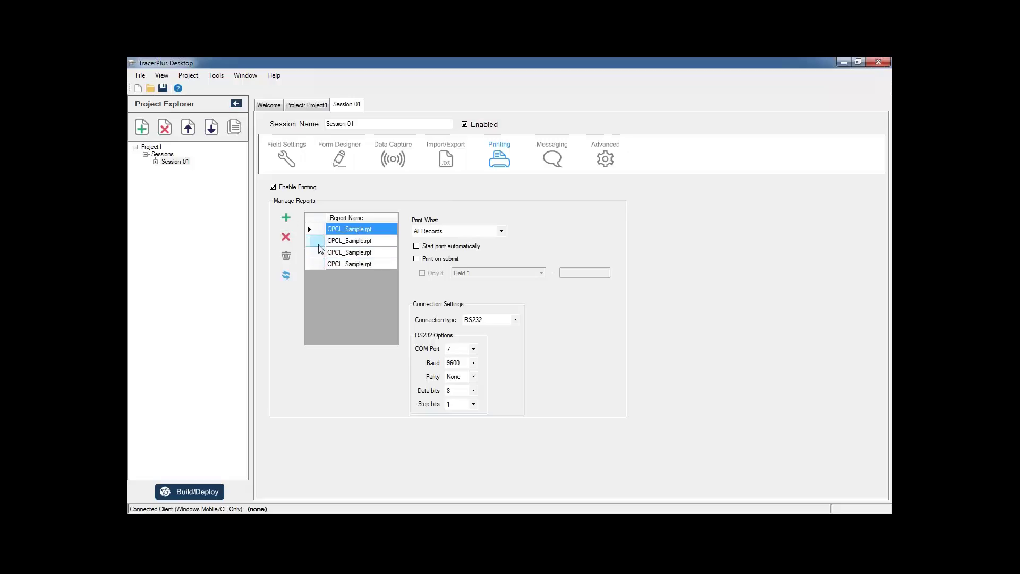
- Delete the three extra report rows, leaving one, and open its report file list
click(316, 243)
shift+click(318, 254)
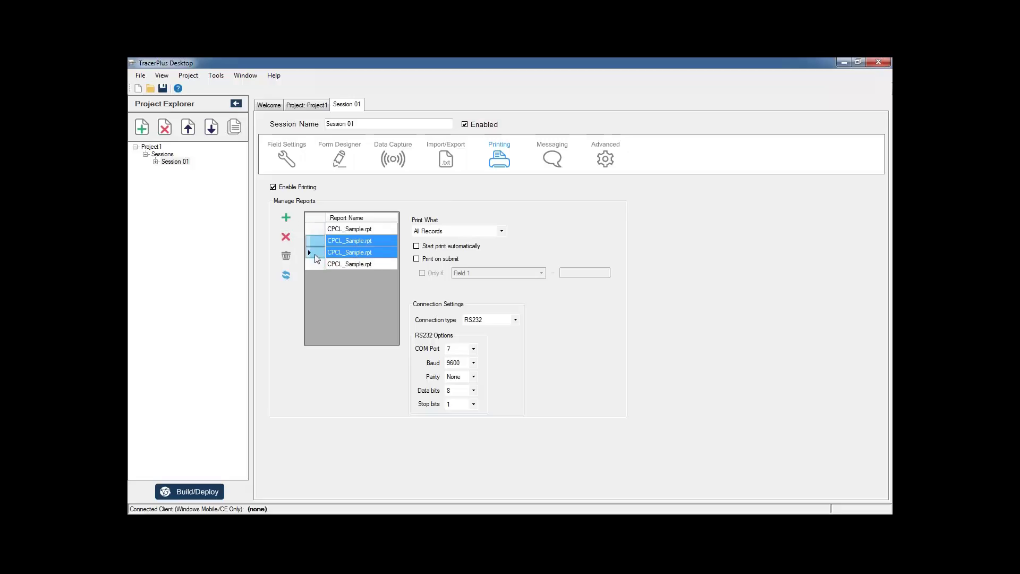
shift+click(318, 266)
click(286, 237)
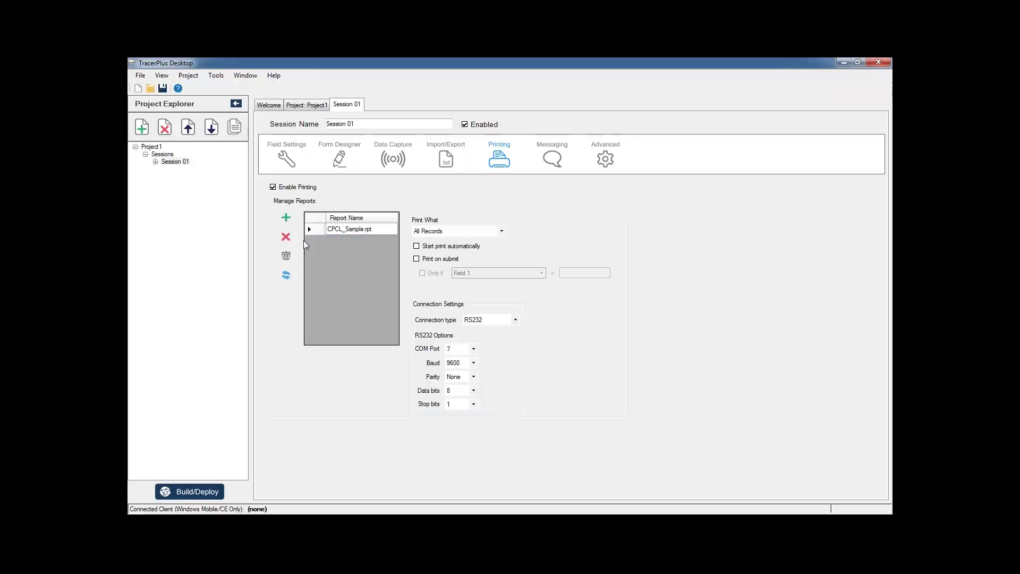
click(346, 236)
click(367, 229)
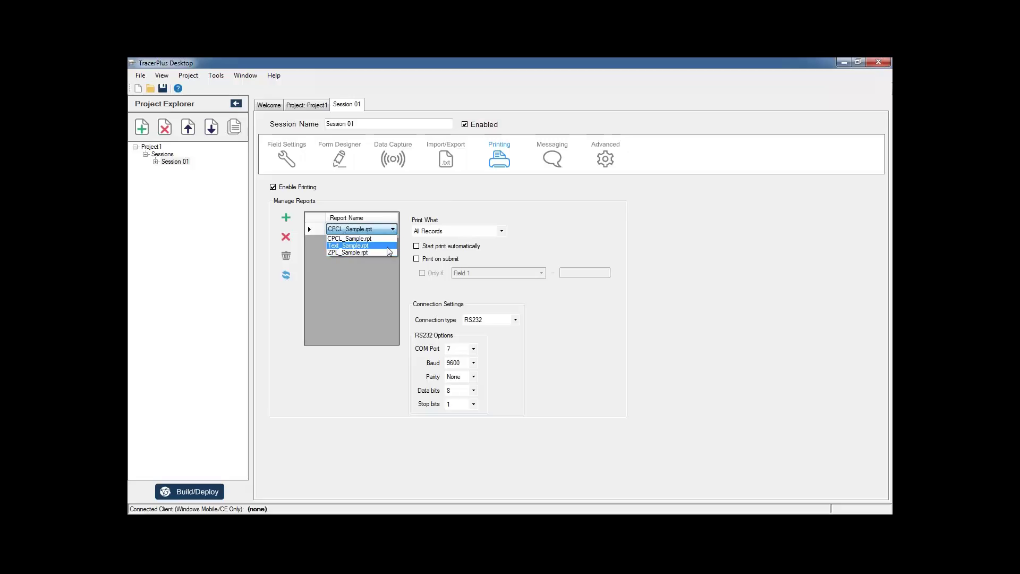
- Keep CPCL_Sample.rpt and add the print condition Only if Field 2 = ABC
click(377, 237)
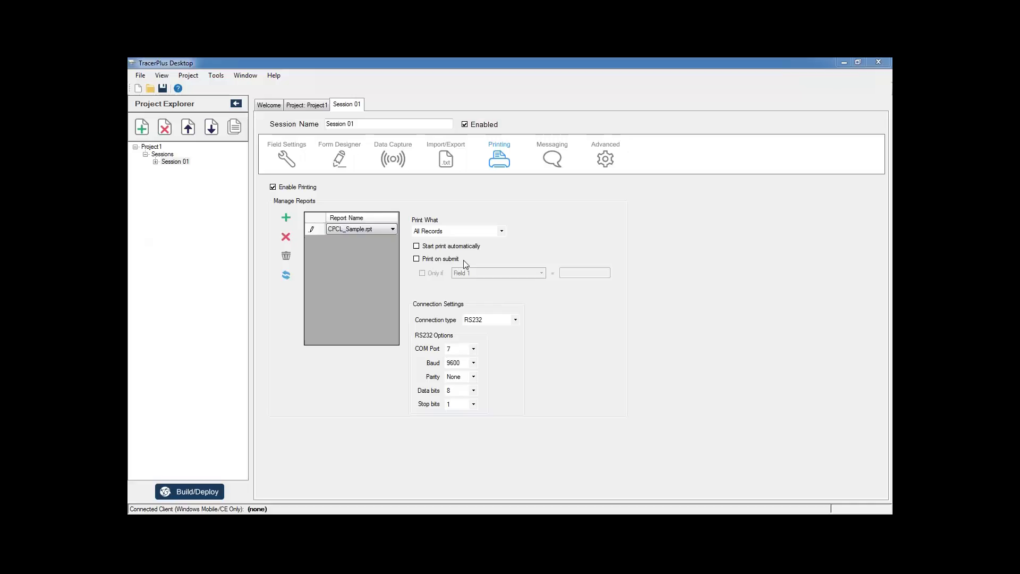
click(447, 261)
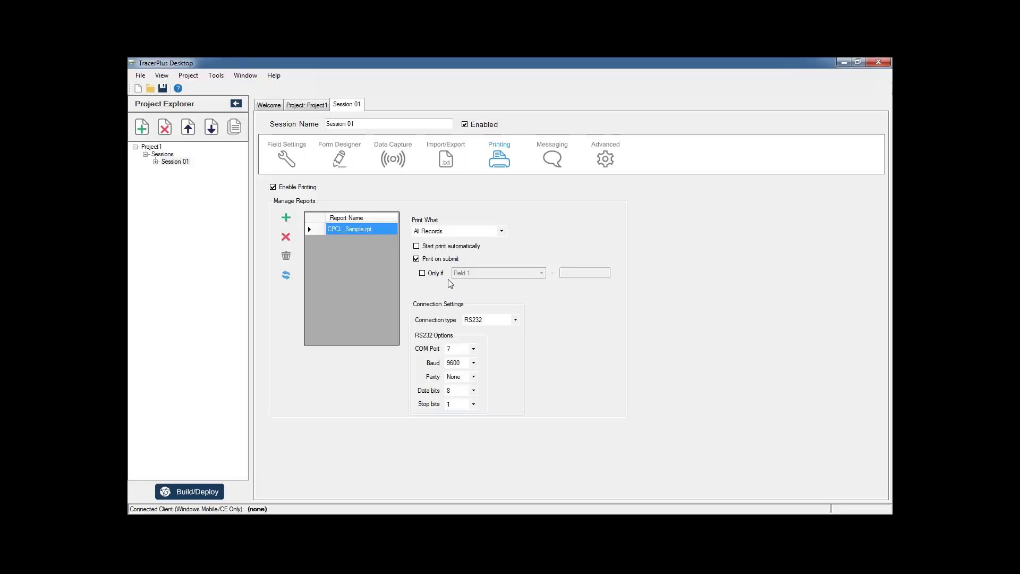
click(434, 273)
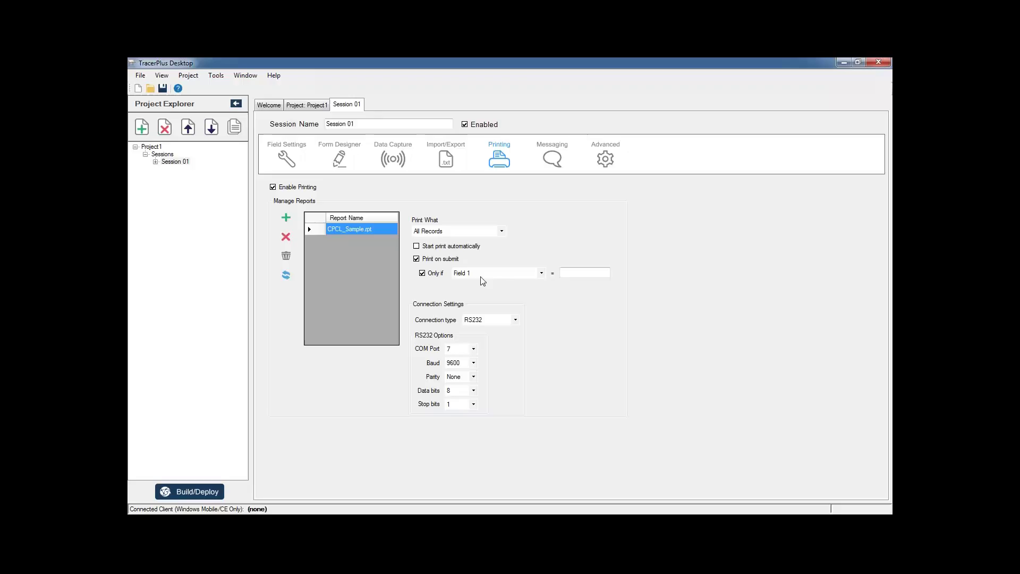
click(480, 276)
click(481, 290)
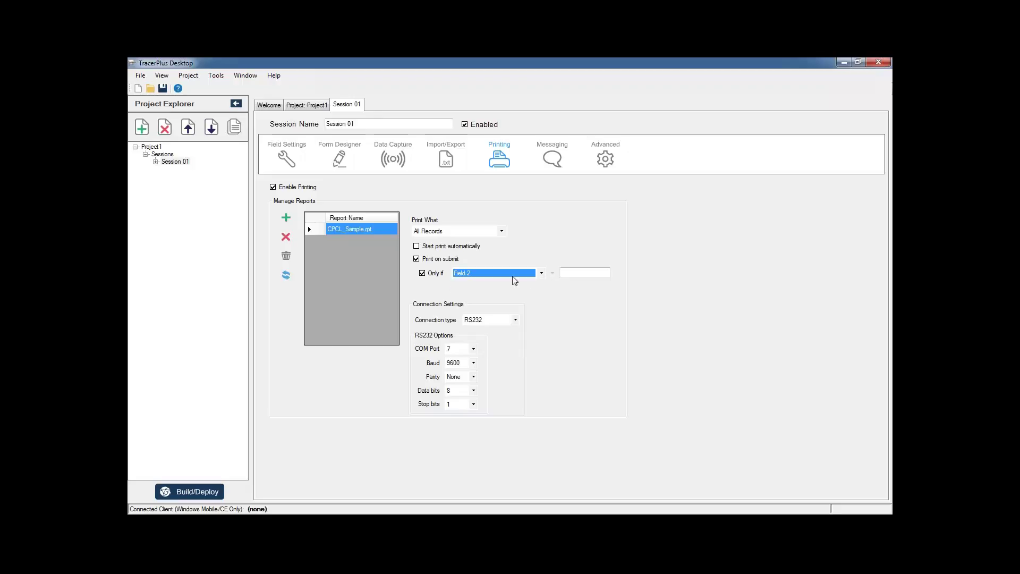
click(571, 271)
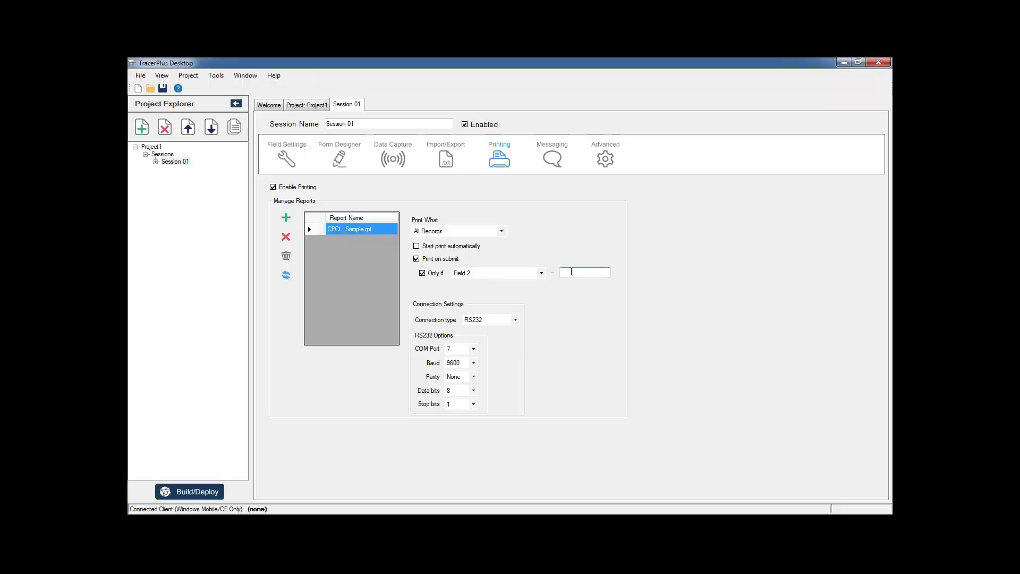
text(ABC)
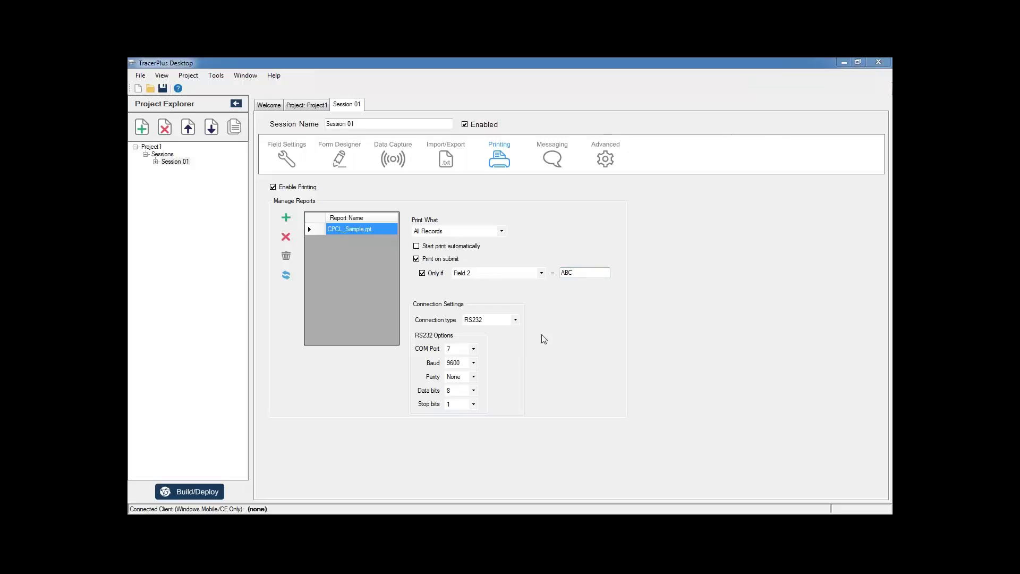
click(438, 266)
- Turn off Print on submit and try the Bluetooth connection type
click(439, 261)
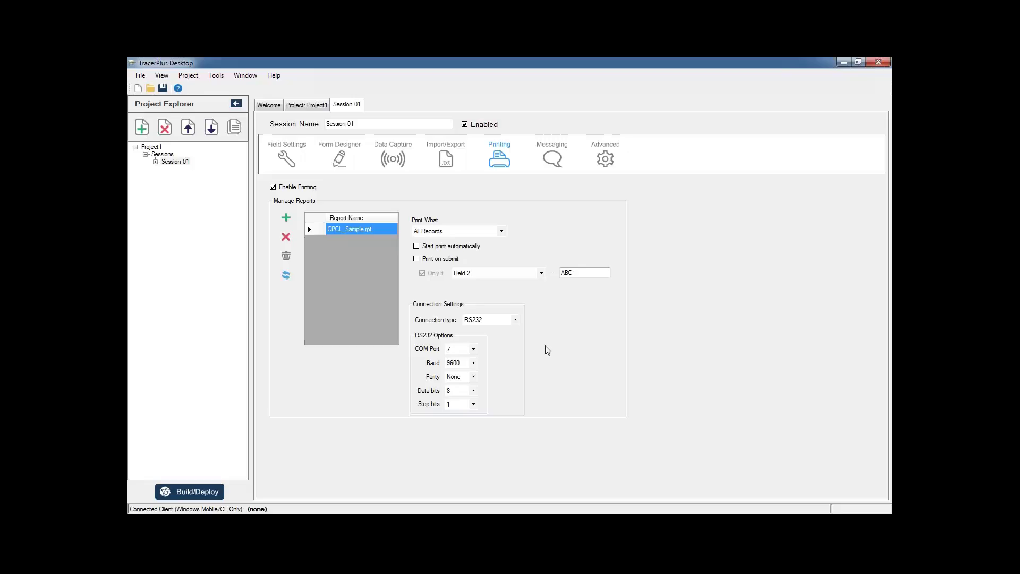
click(516, 321)
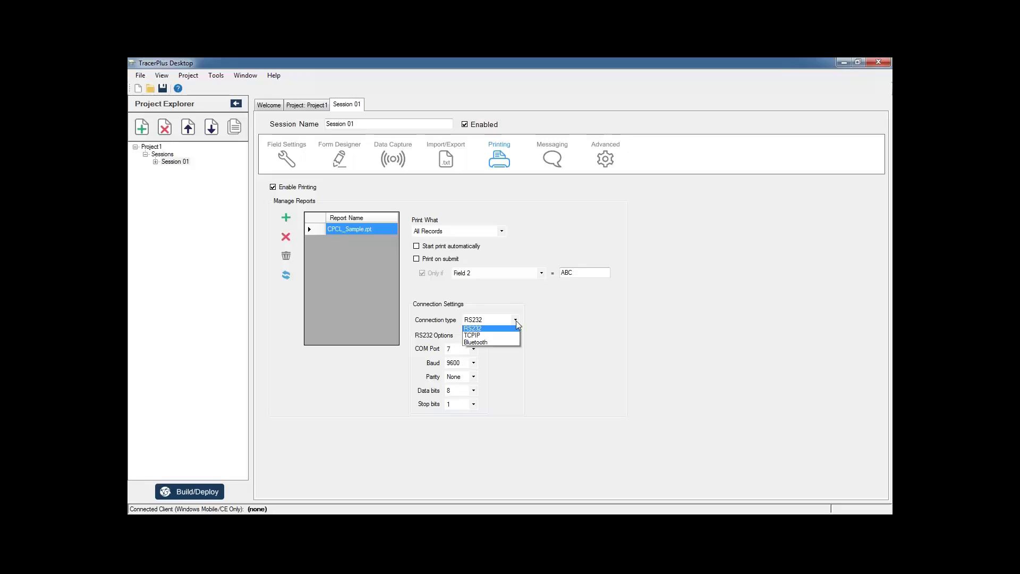
click(516, 320)
click(517, 320)
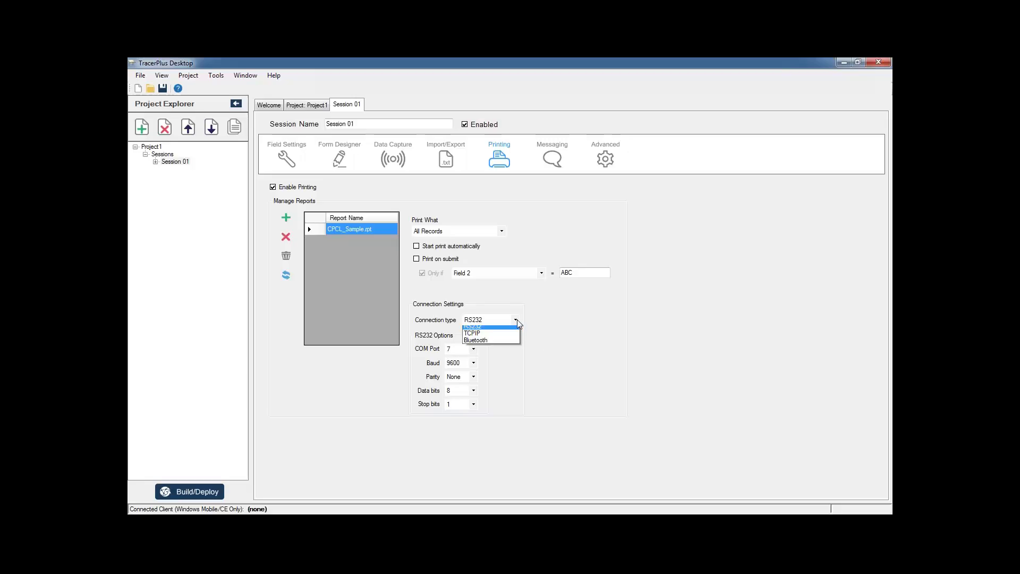
click(516, 320)
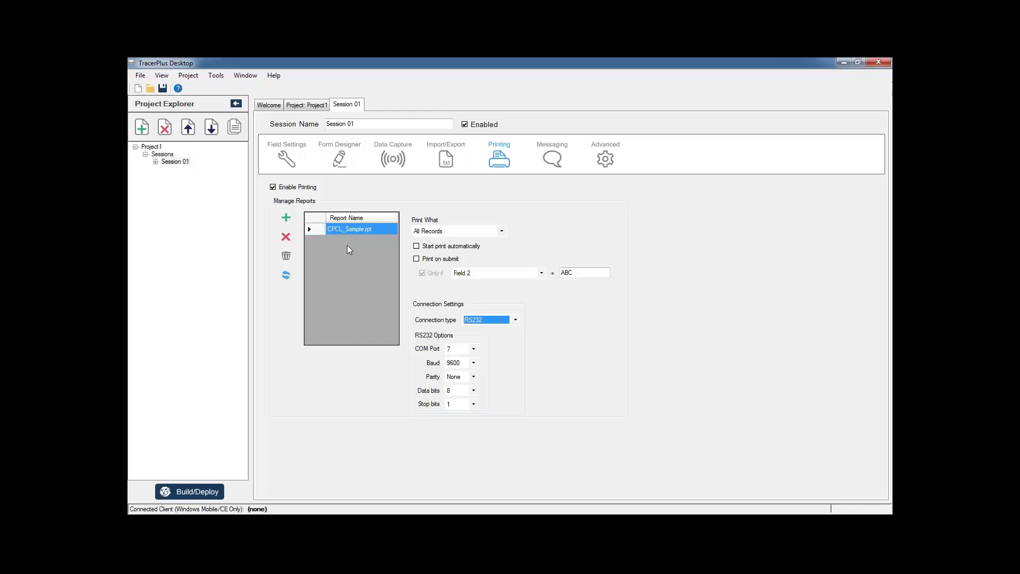
click(513, 320)
click(505, 344)
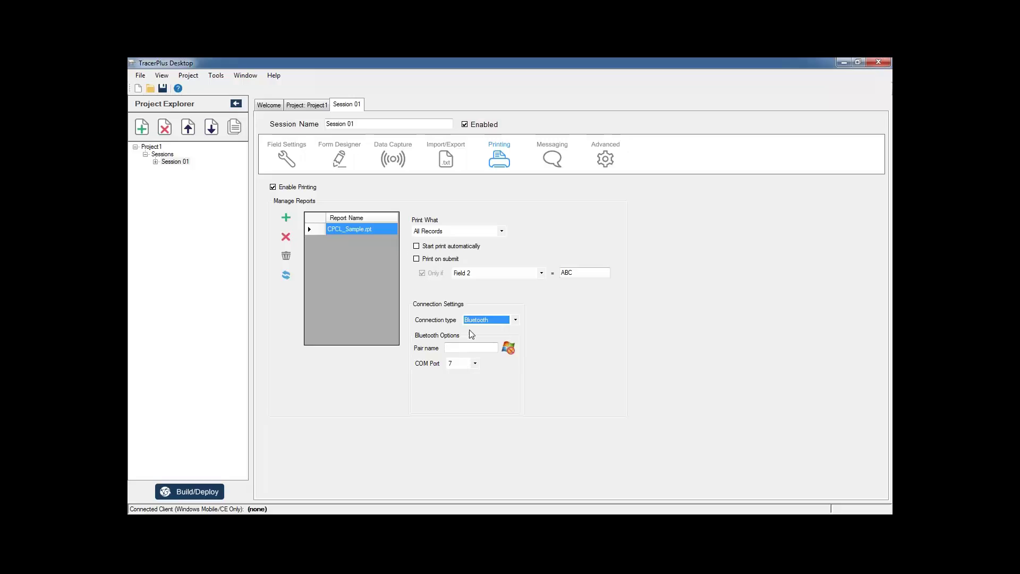
- Set the RS232 connection to COM 2, 2400 baud, Even parity, 7 data bits, 0 stop bits
click(485, 320)
click(485, 335)
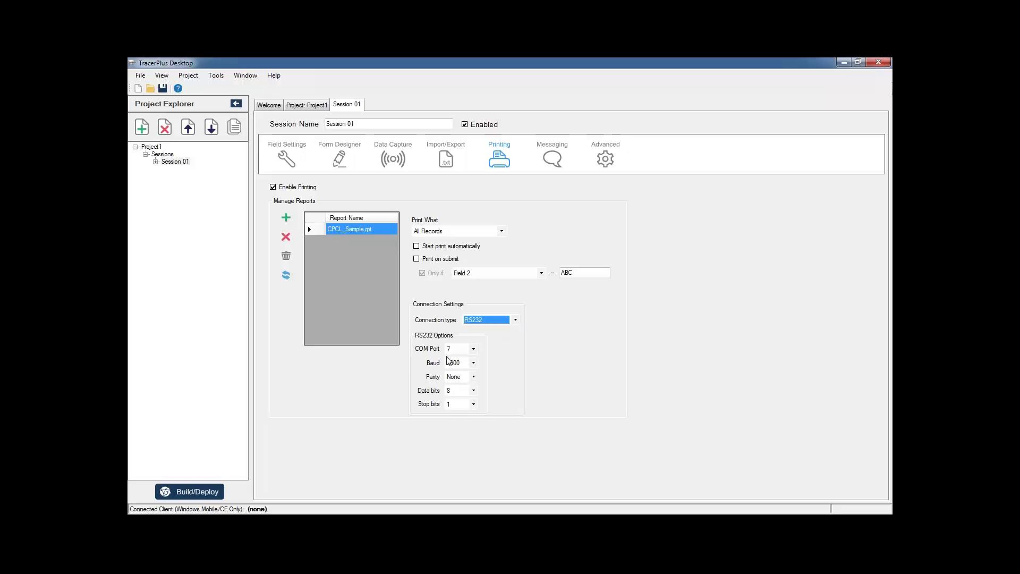
click(472, 349)
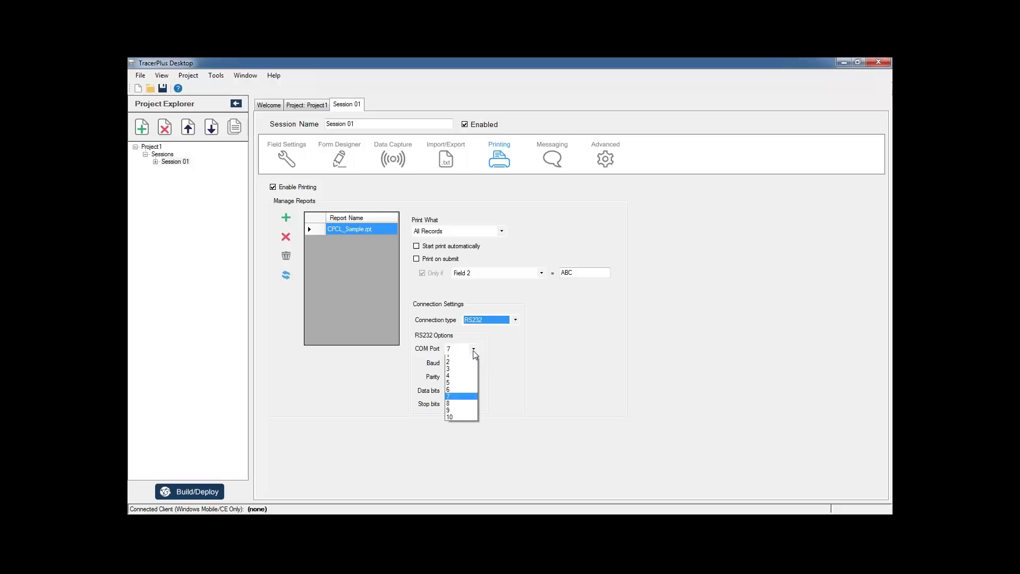
click(465, 366)
click(466, 363)
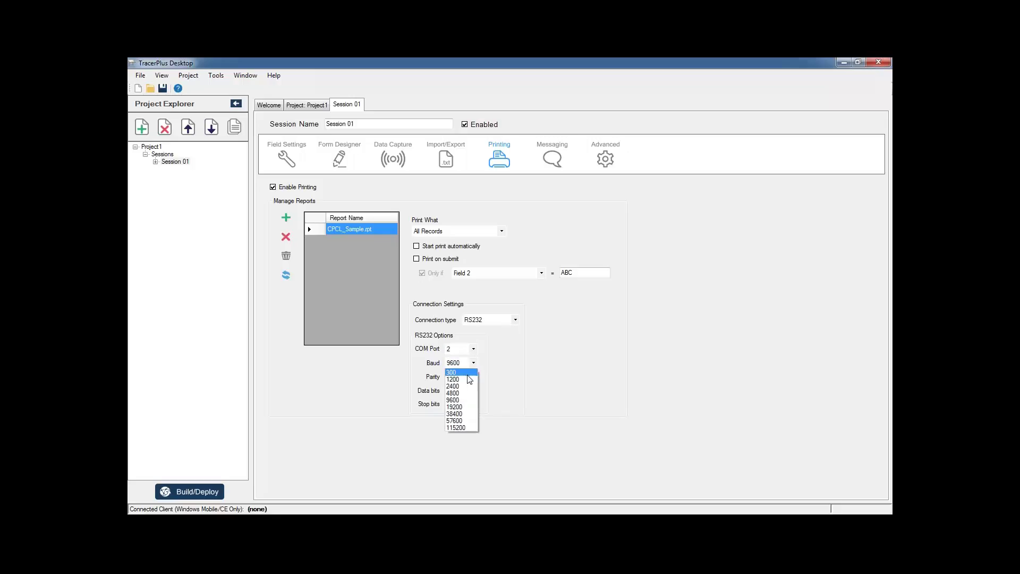
click(464, 386)
click(468, 377)
click(461, 398)
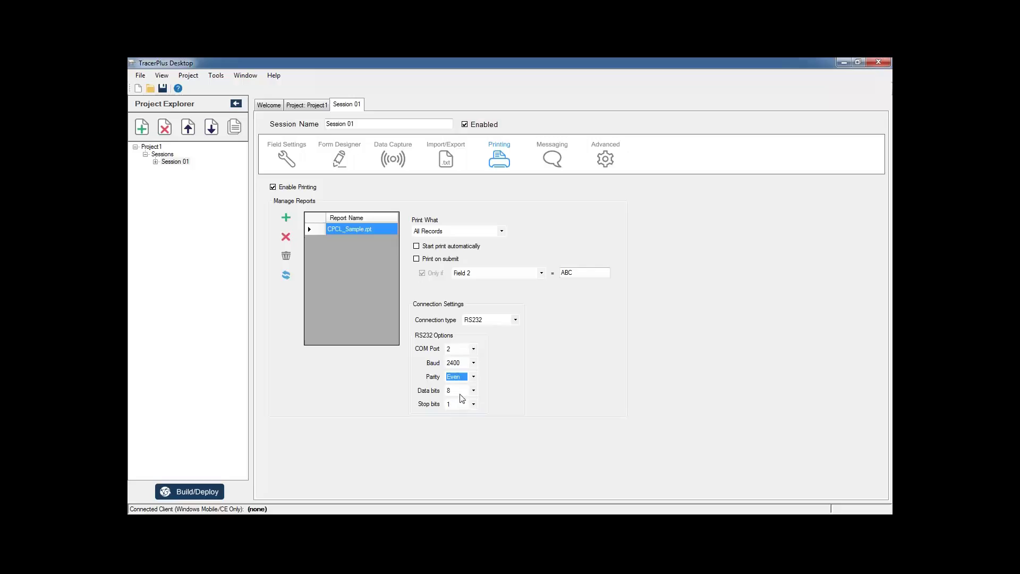
click(461, 391)
click(461, 400)
click(473, 404)
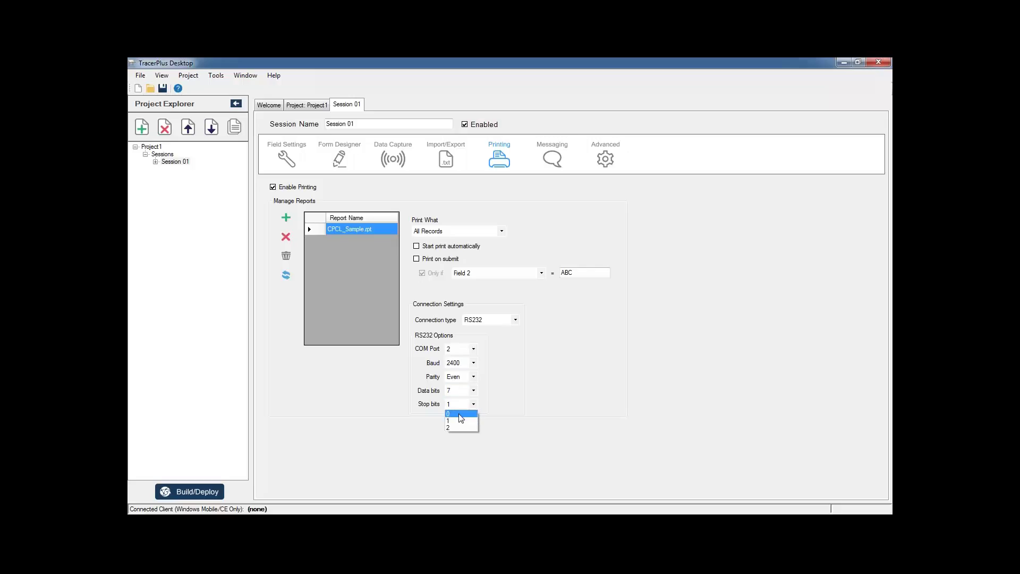
click(473, 405)
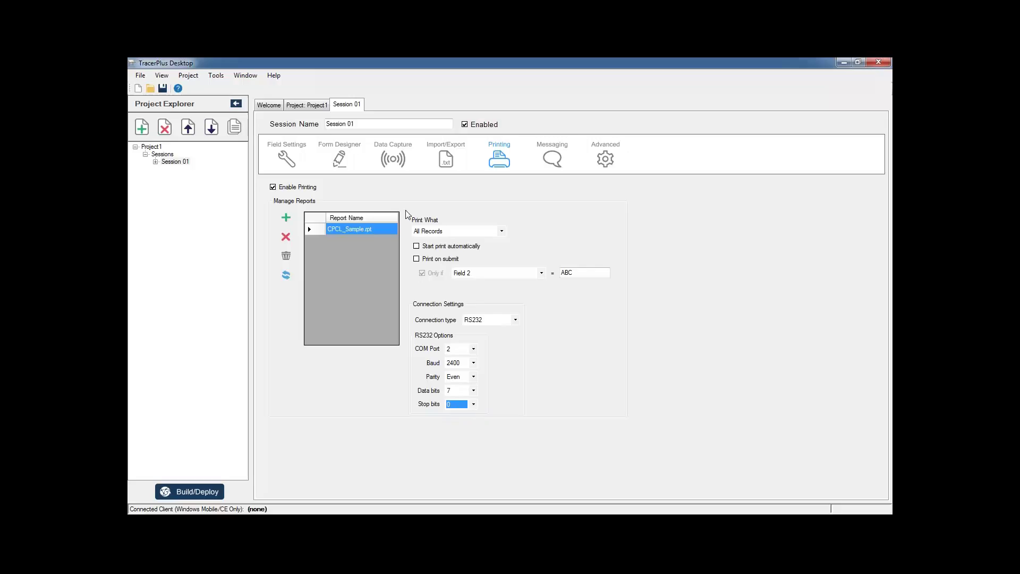
- Add Text_Sample.rpt as a second report that prints only the Current Record
click(286, 217)
click(357, 241)
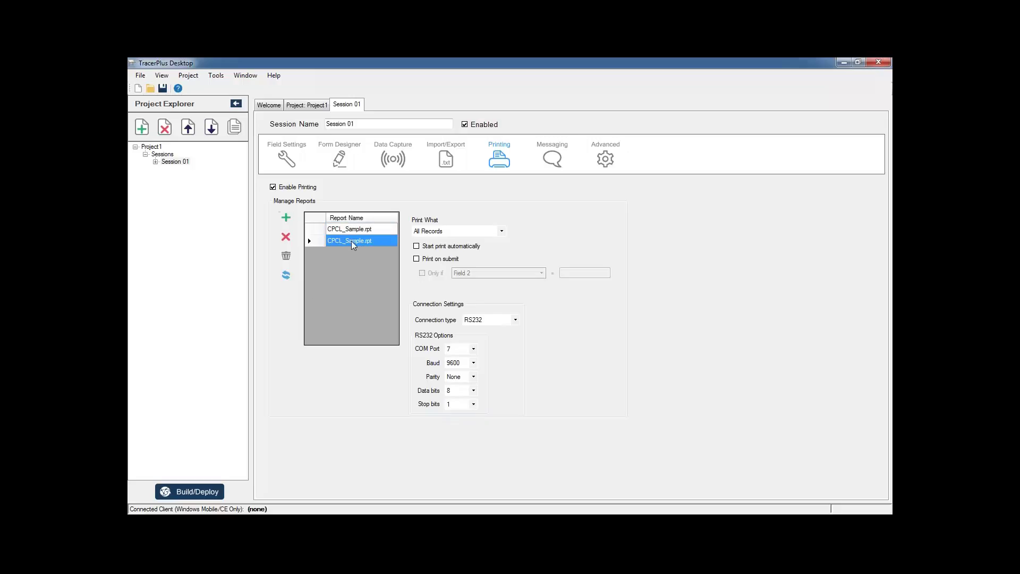
click(357, 243)
click(357, 244)
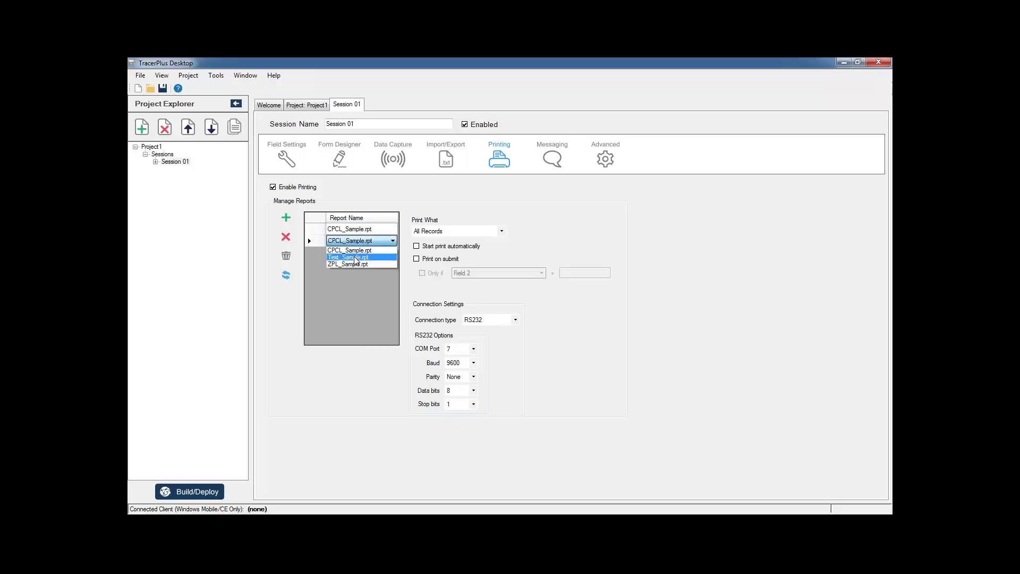
click(355, 259)
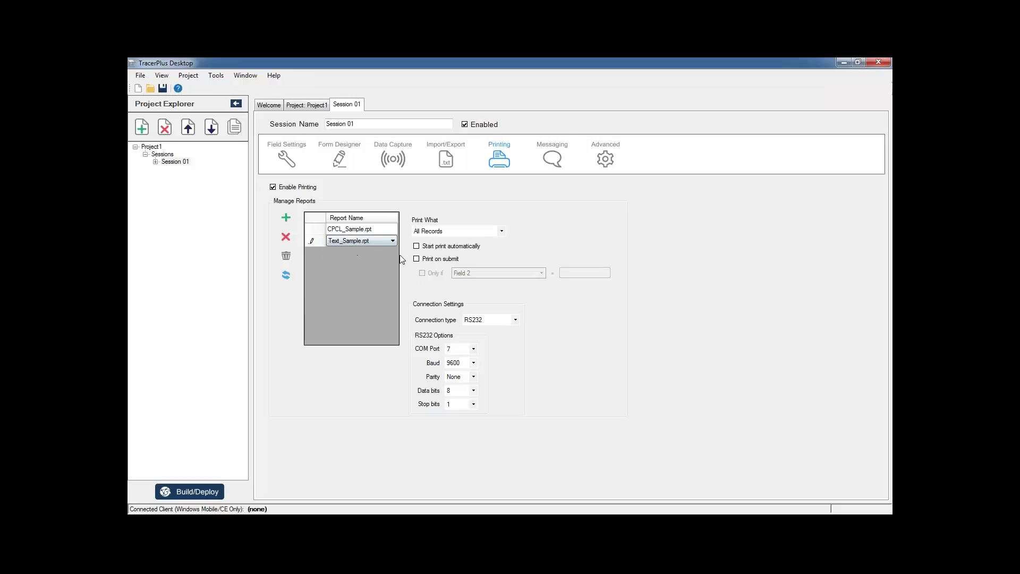
click(432, 231)
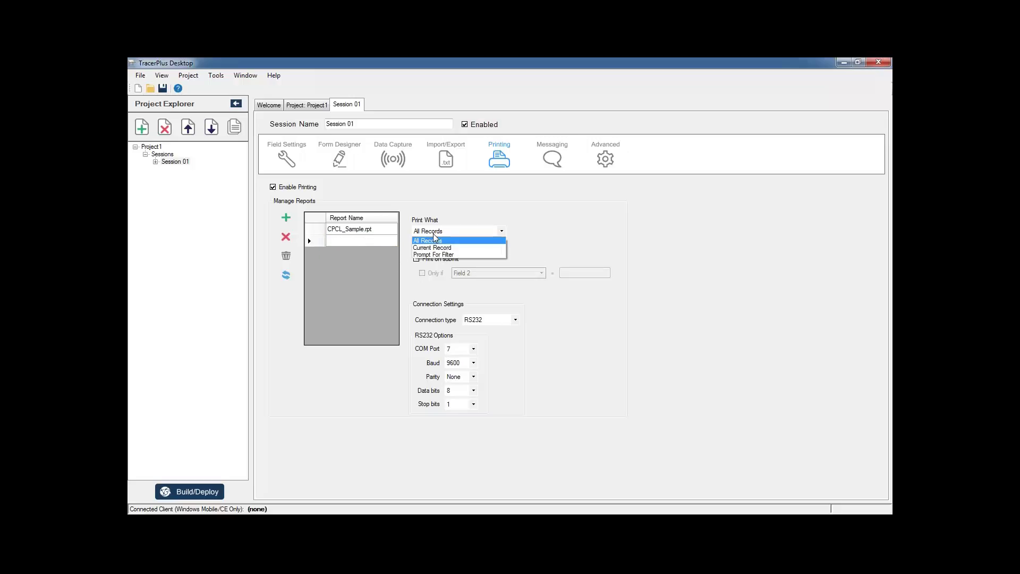
click(431, 249)
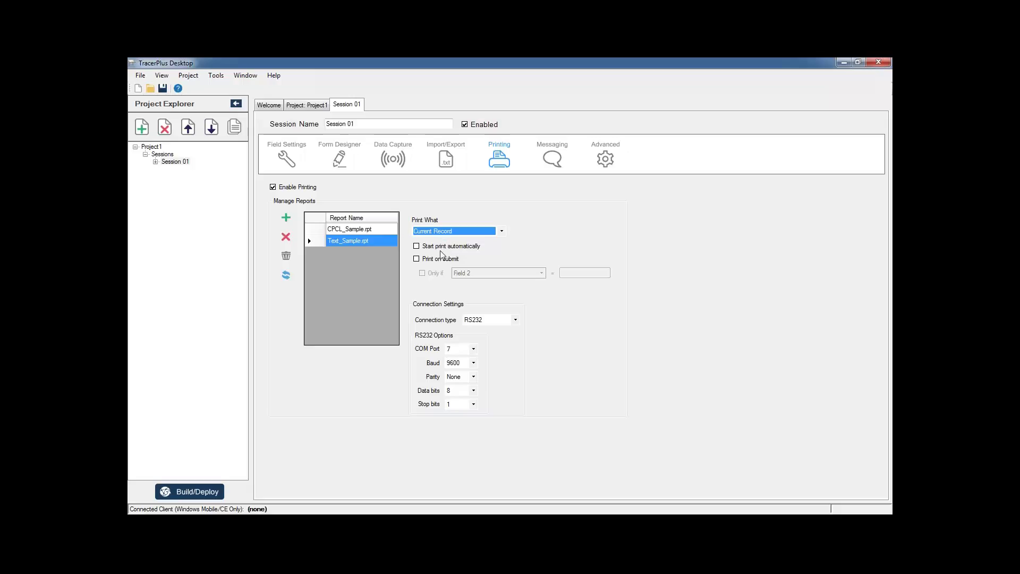
- Make Text_Sample.rpt print automatically and on submit over a TCP/IP connection
click(440, 249)
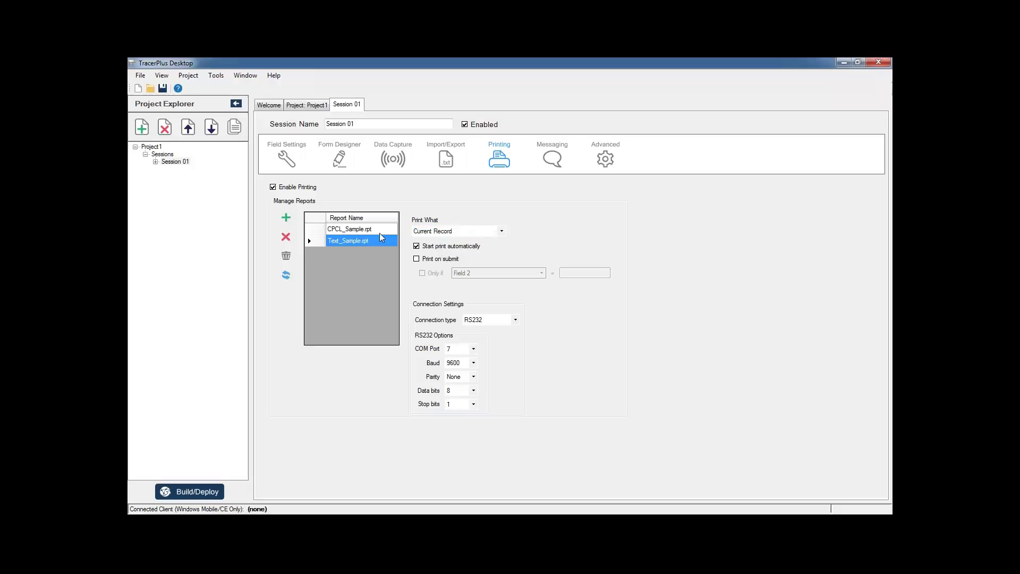
click(439, 260)
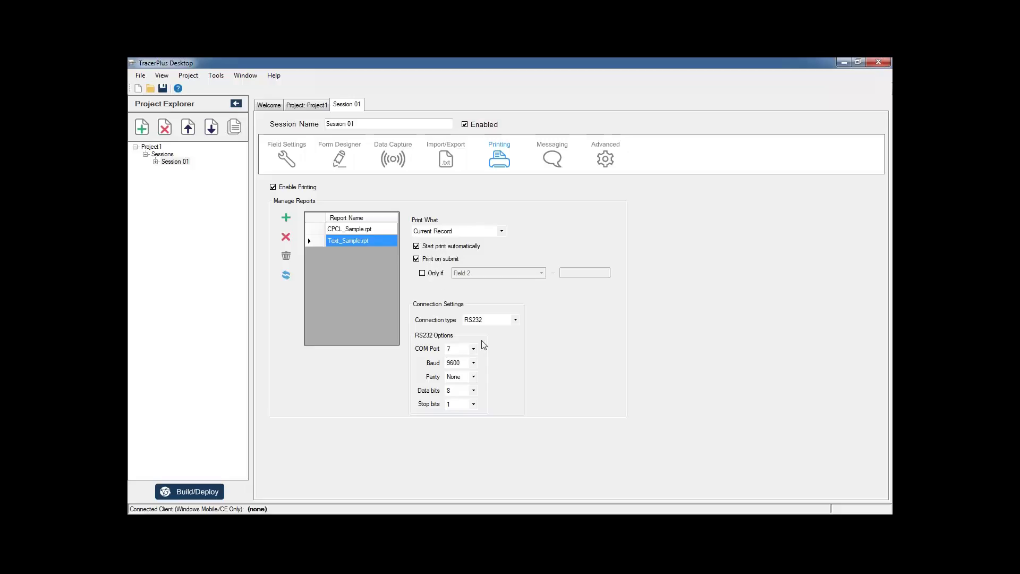
click(488, 320)
click(481, 334)
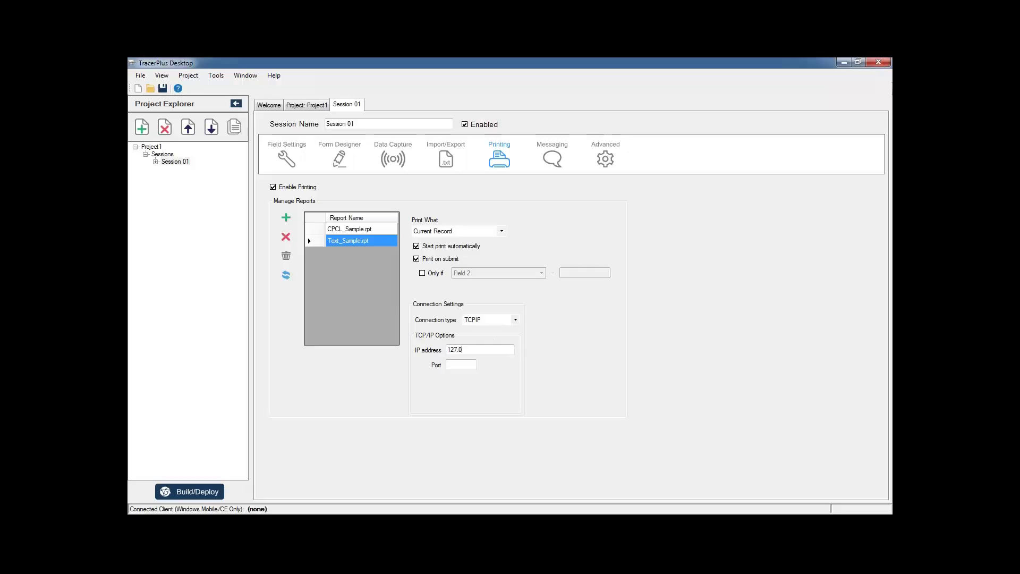
key(Tab)
click(377, 231)
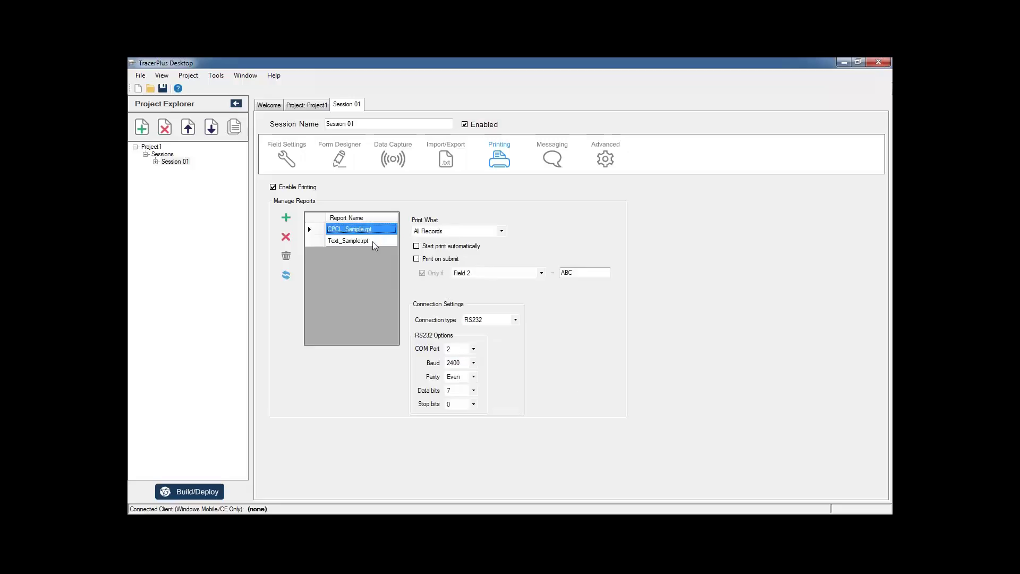
click(372, 243)
click(378, 231)
click(378, 242)
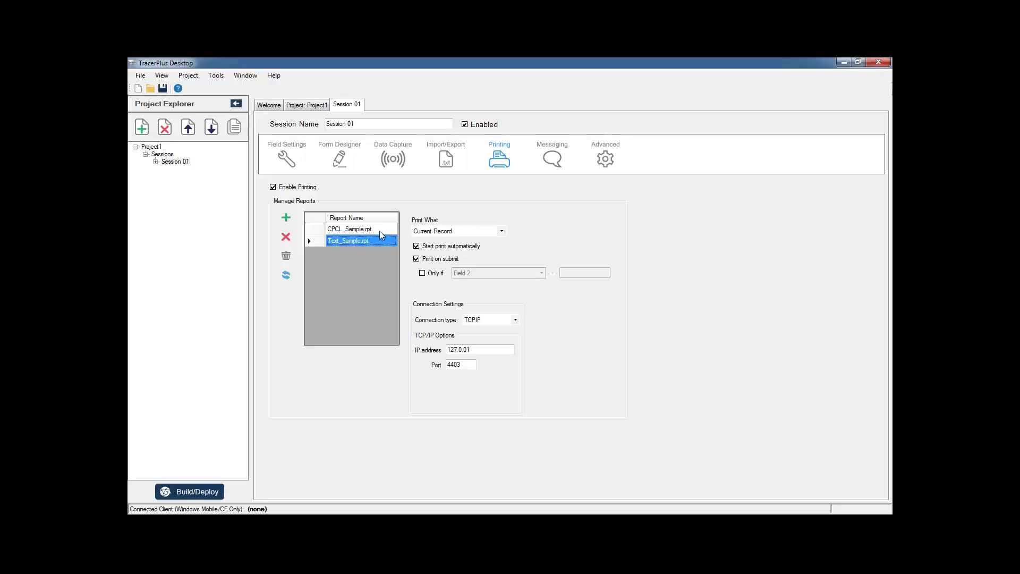
click(379, 231)
click(381, 242)
click(372, 229)
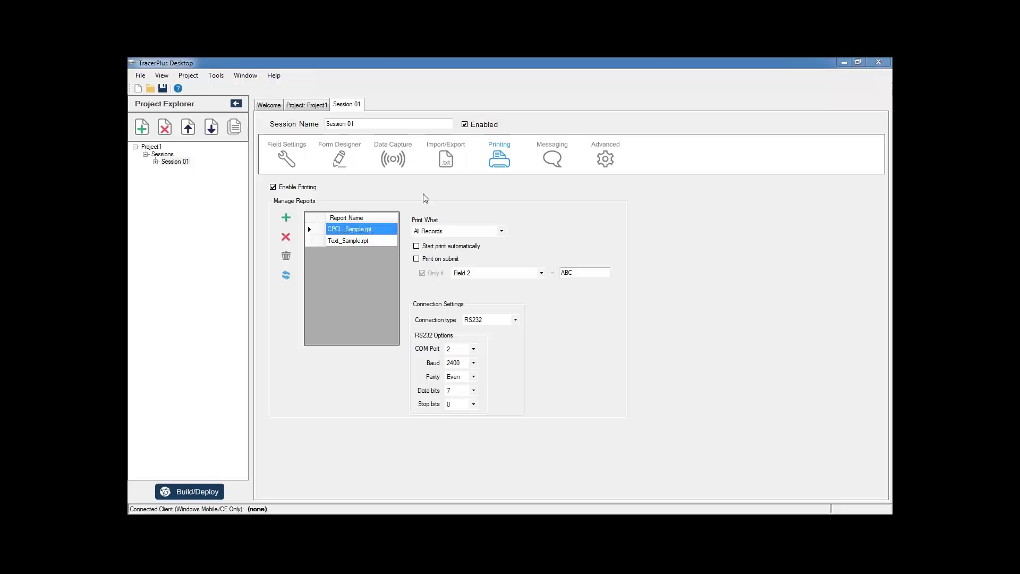
- Create the default form and delete Fields 6–10 from it
click(341, 164)
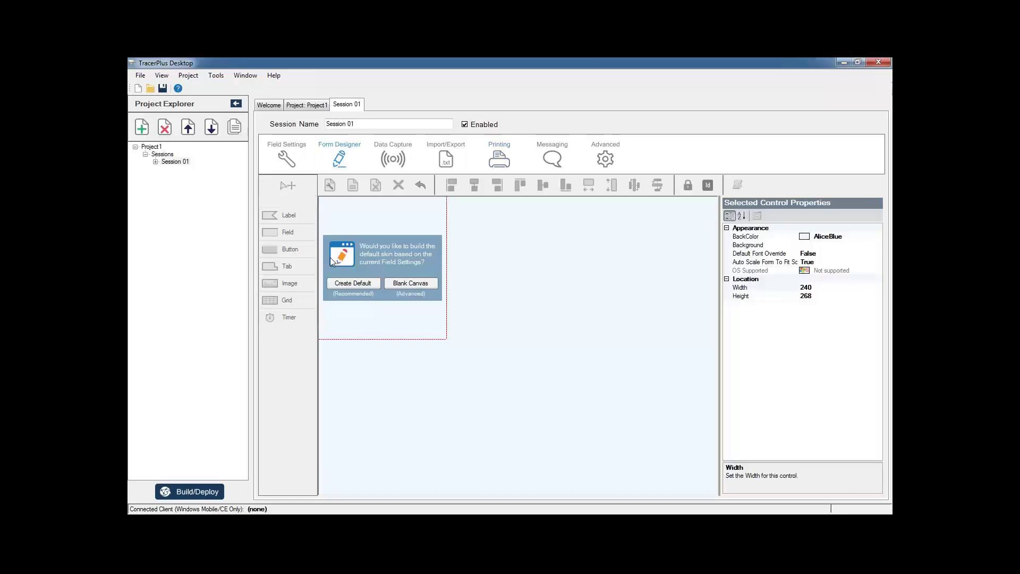
click(371, 284)
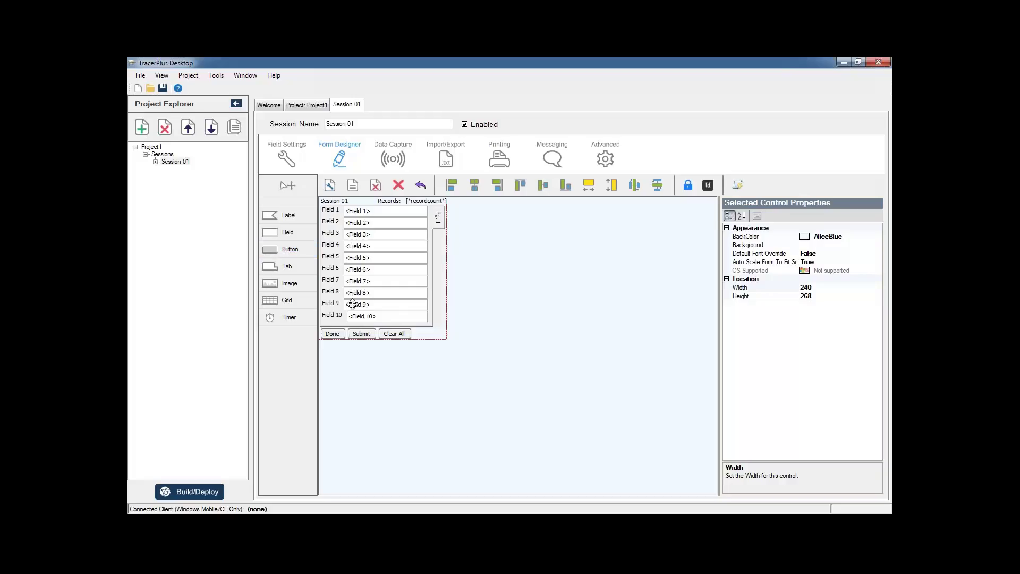
click(332, 268)
ctrl+click(352, 269)
ctrl+click(331, 280)
ctrl+click(357, 282)
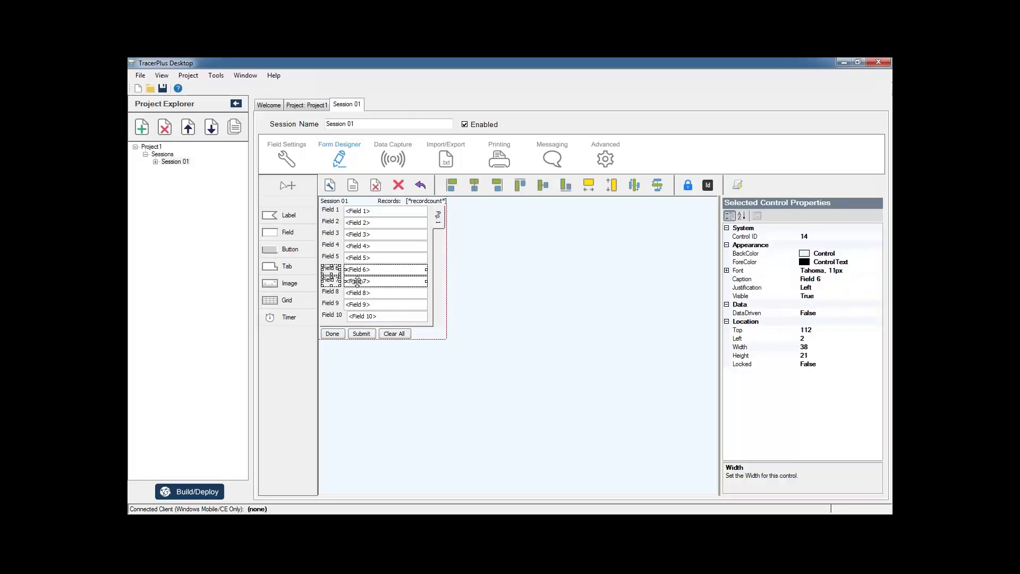
ctrl+click(331, 292)
ctrl+click(357, 293)
ctrl+click(331, 303)
ctrl+click(357, 304)
ctrl+click(333, 316)
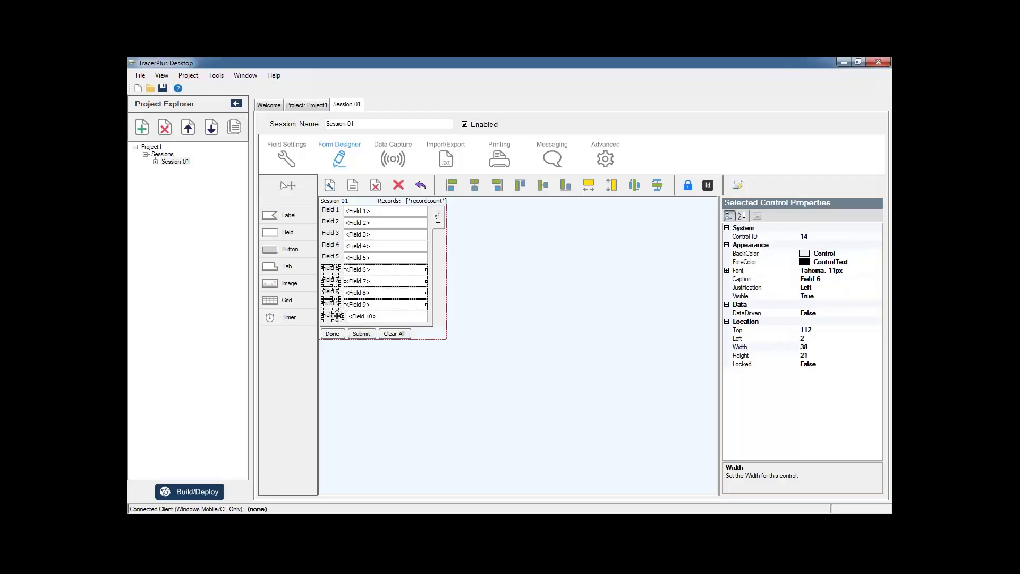
ctrl+click(357, 316)
click(398, 185)
click(523, 321)
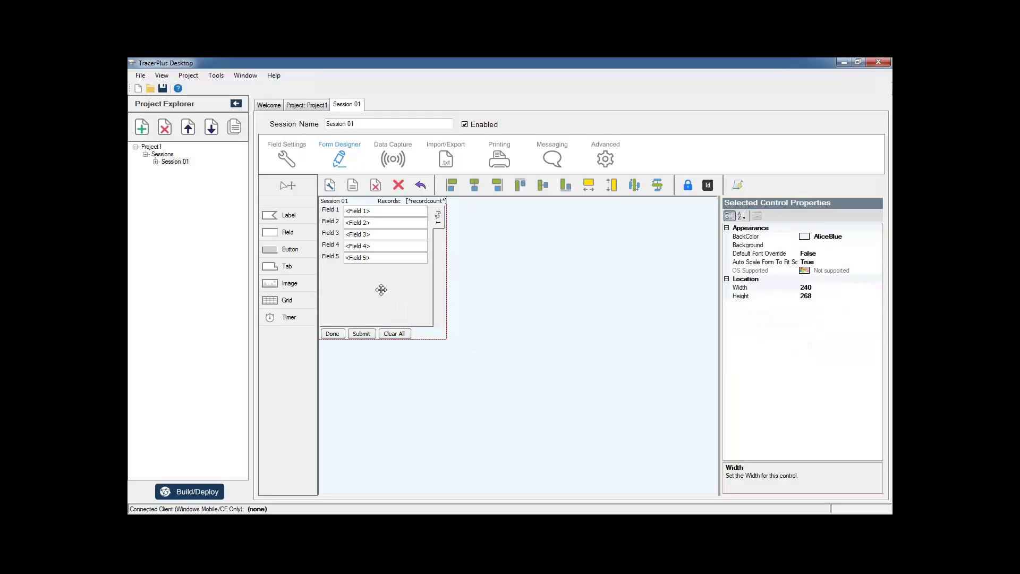
- Add a button below Field 5 captioned Print
drag(291, 249, 372, 282)
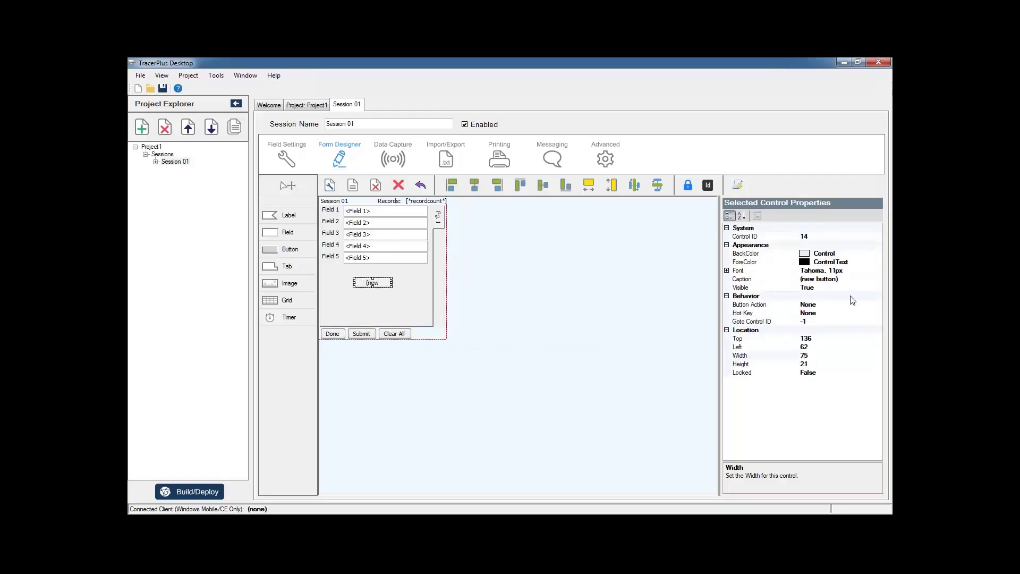
click(839, 279)
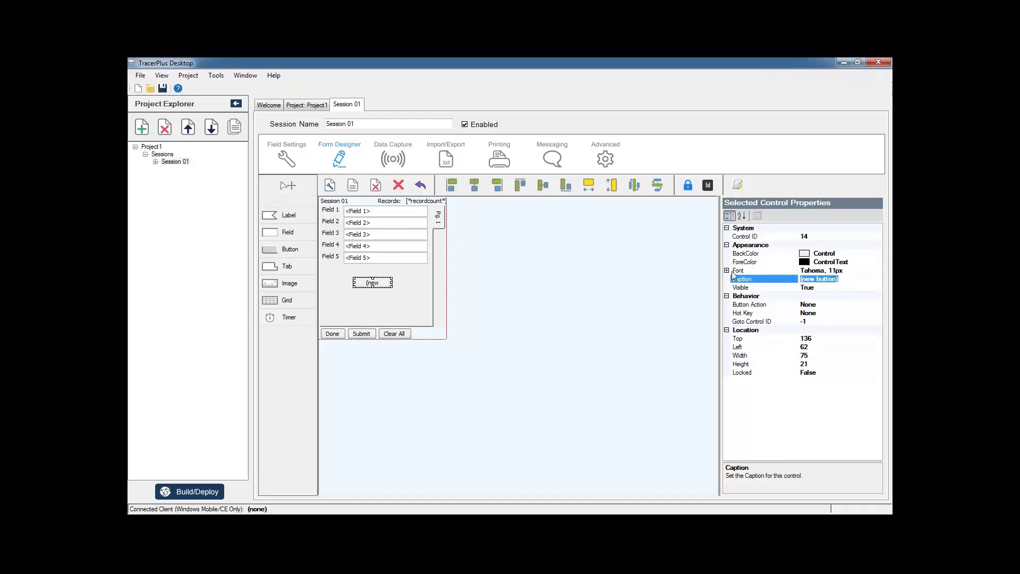
text(Print)
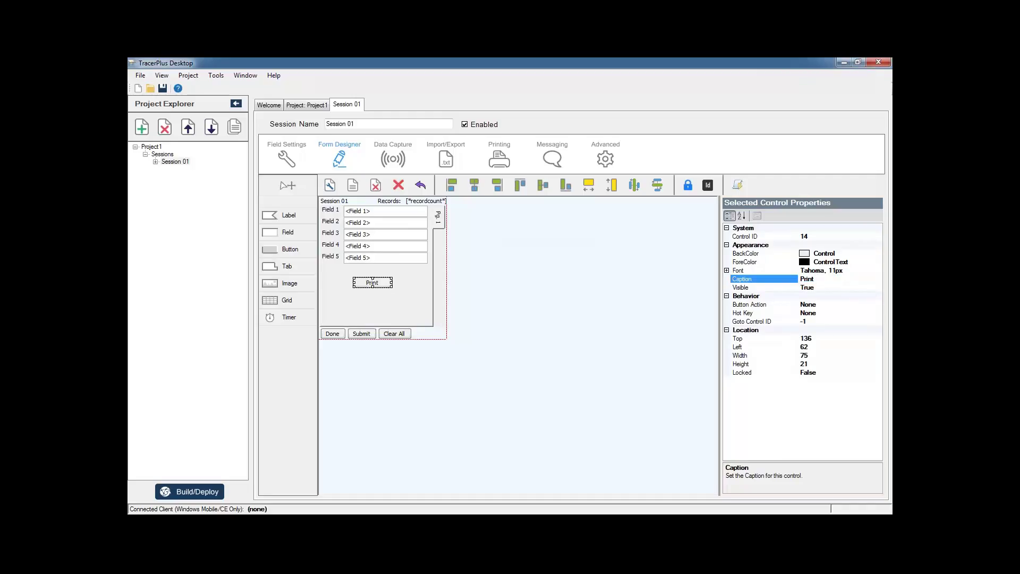
click(855, 305)
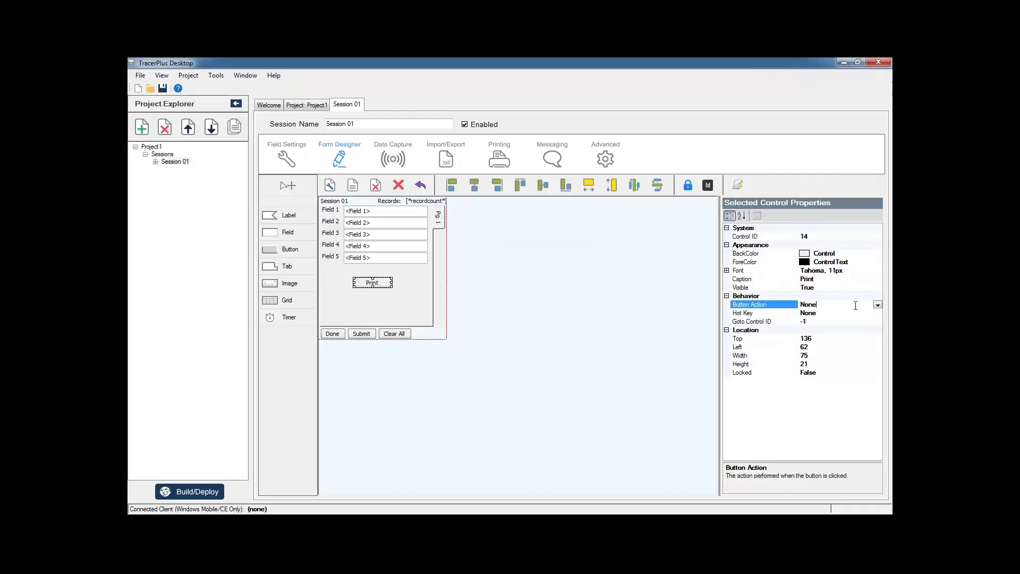
click(879, 306)
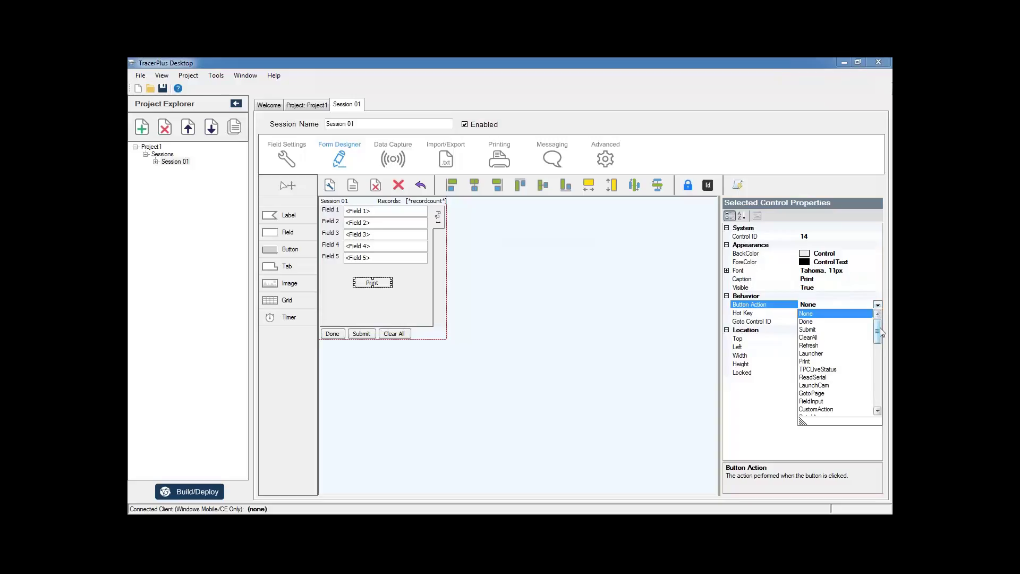
- Make the Print button print Text_Sample.rpt and move it to Top 125, Left 14
scroll(880, 327, down, 3)
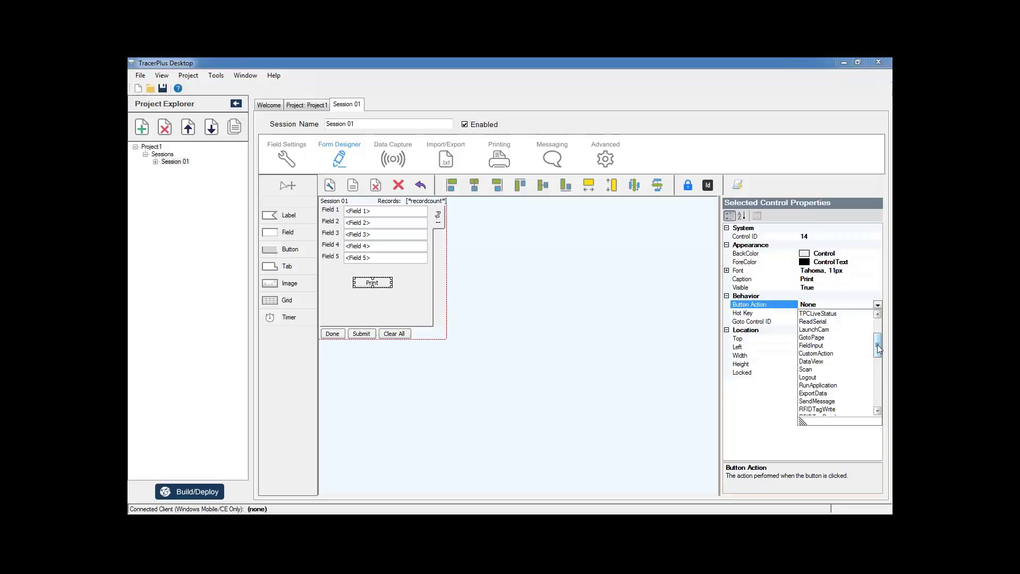
scroll(879, 342, up, 2)
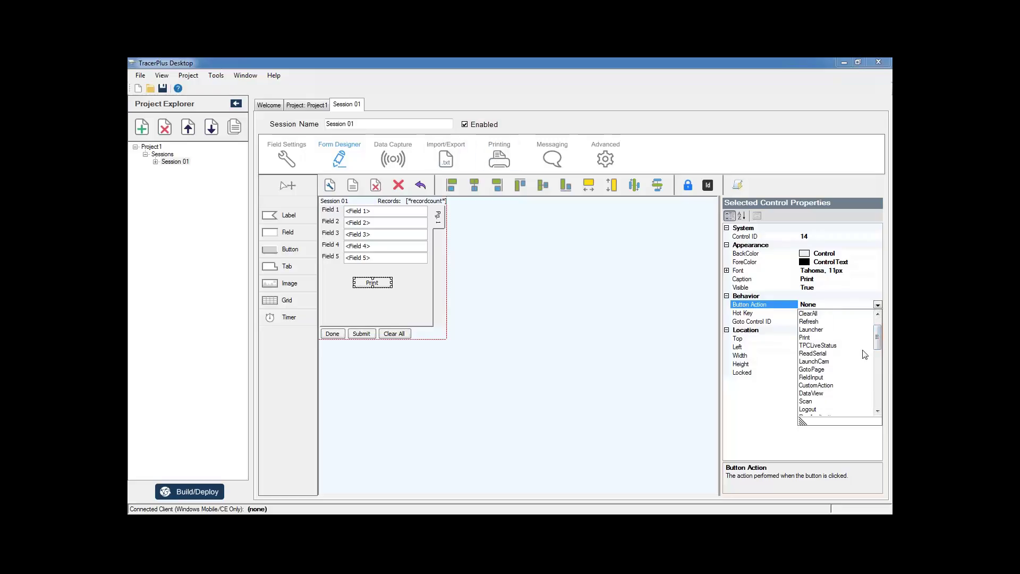
click(828, 337)
click(781, 332)
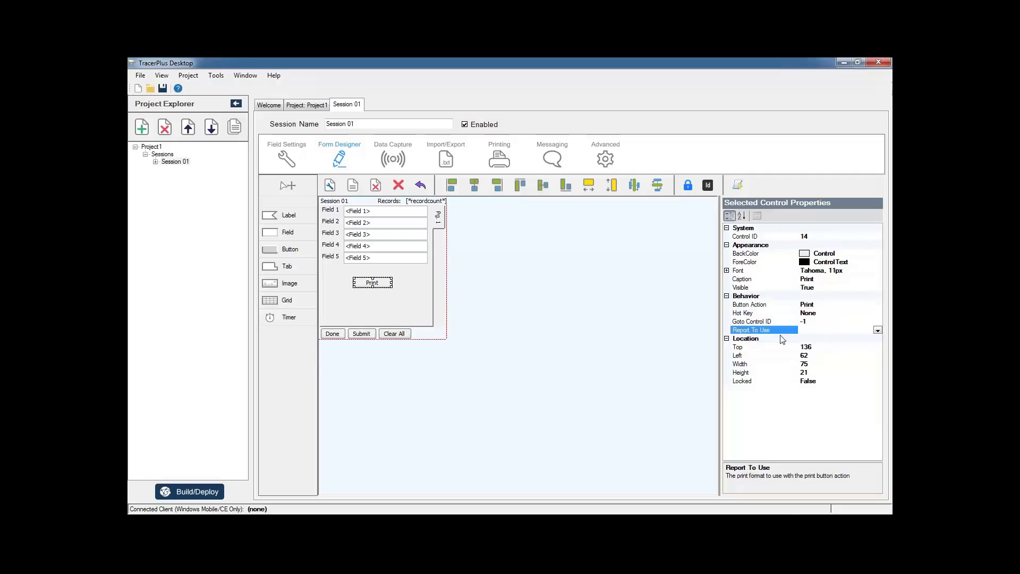
click(878, 330)
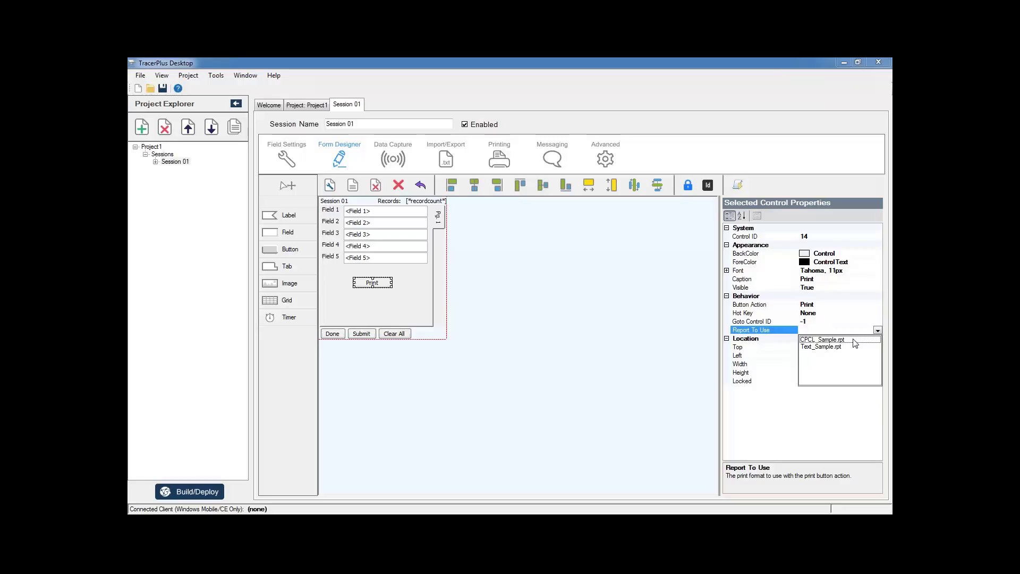
click(837, 342)
click(878, 331)
click(831, 351)
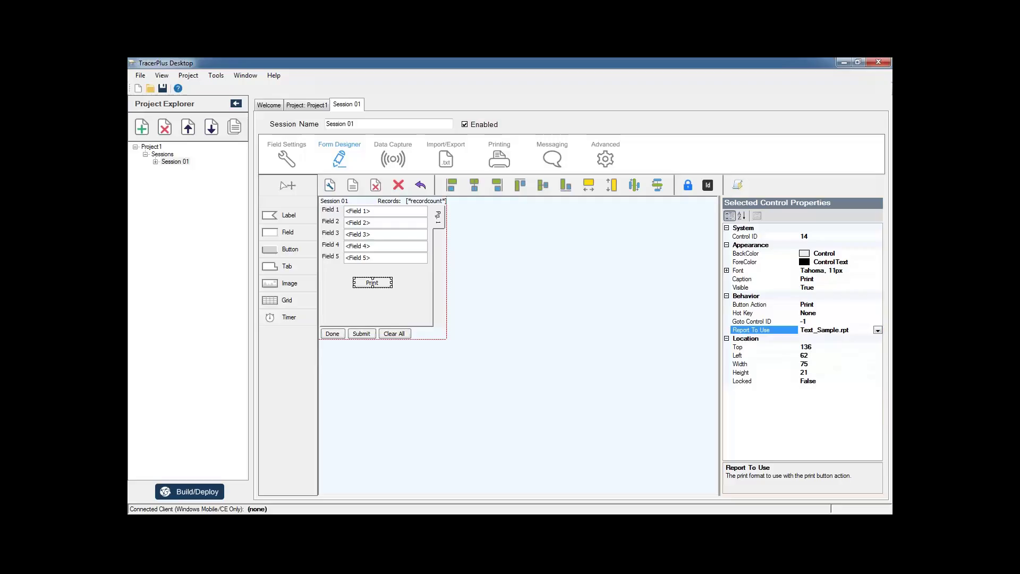
drag(359, 283, 334, 277)
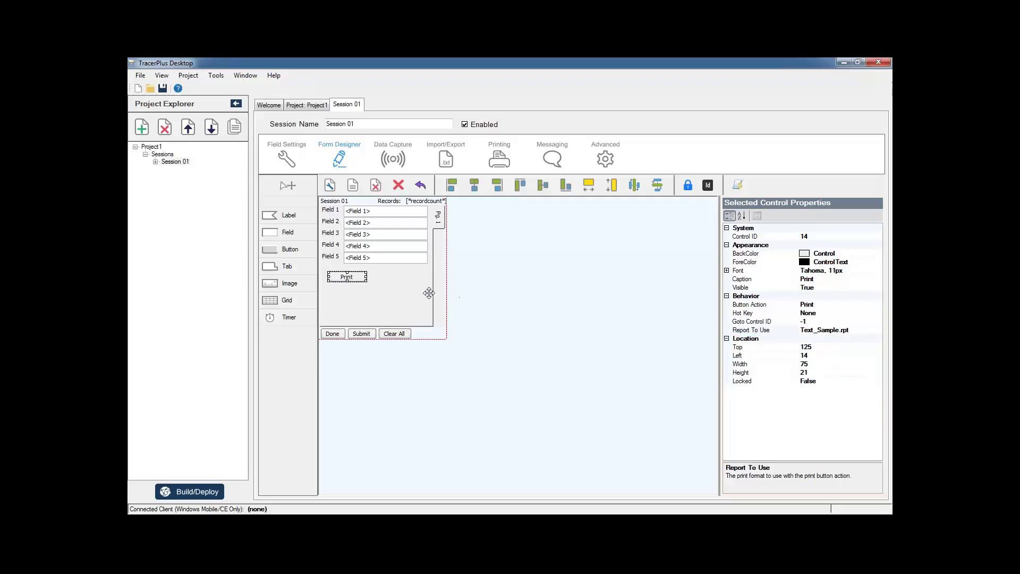
click(488, 298)
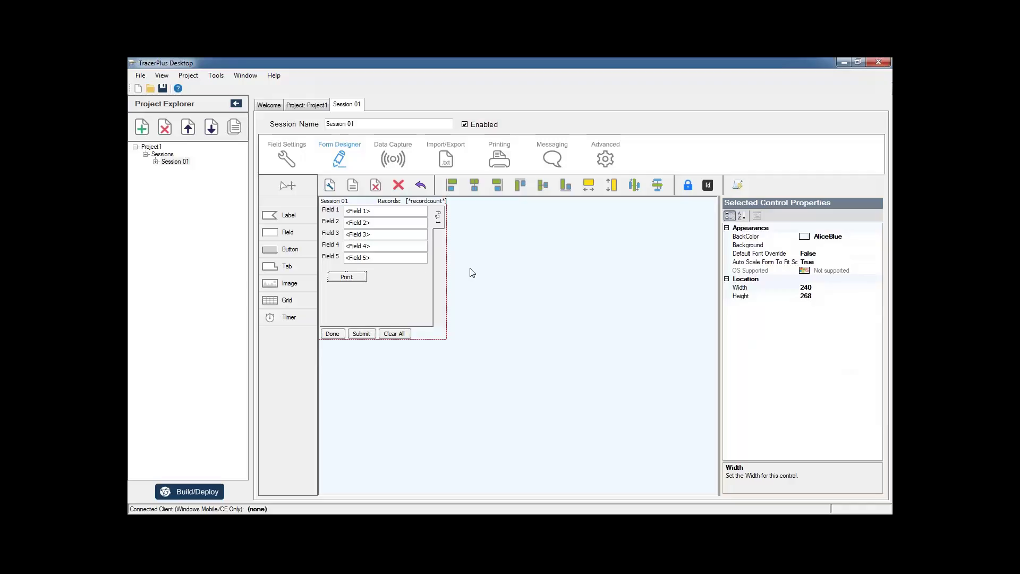
- Place a second button beside the Print button
click(344, 277)
click(298, 254)
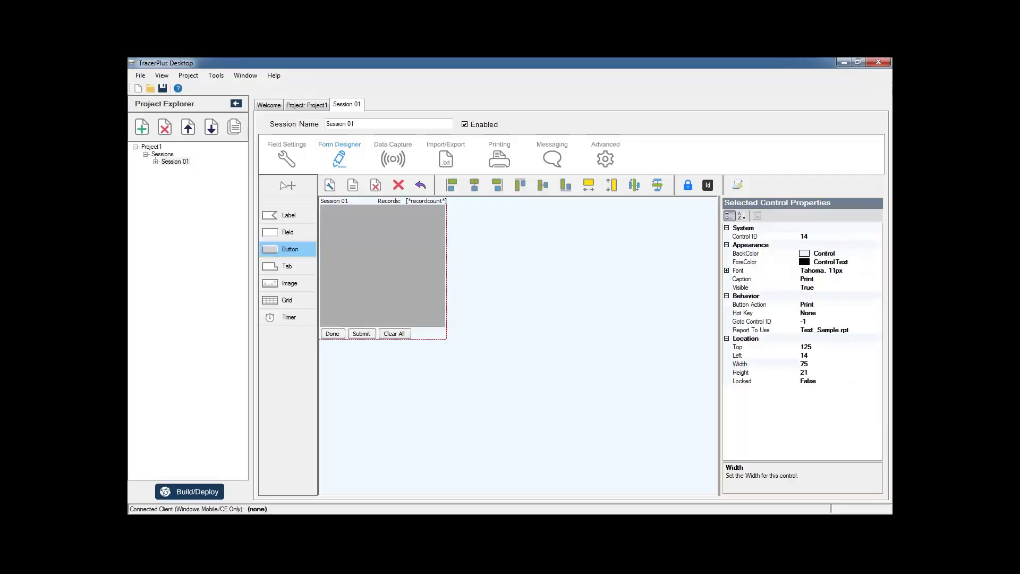
drag(354, 293, 396, 278)
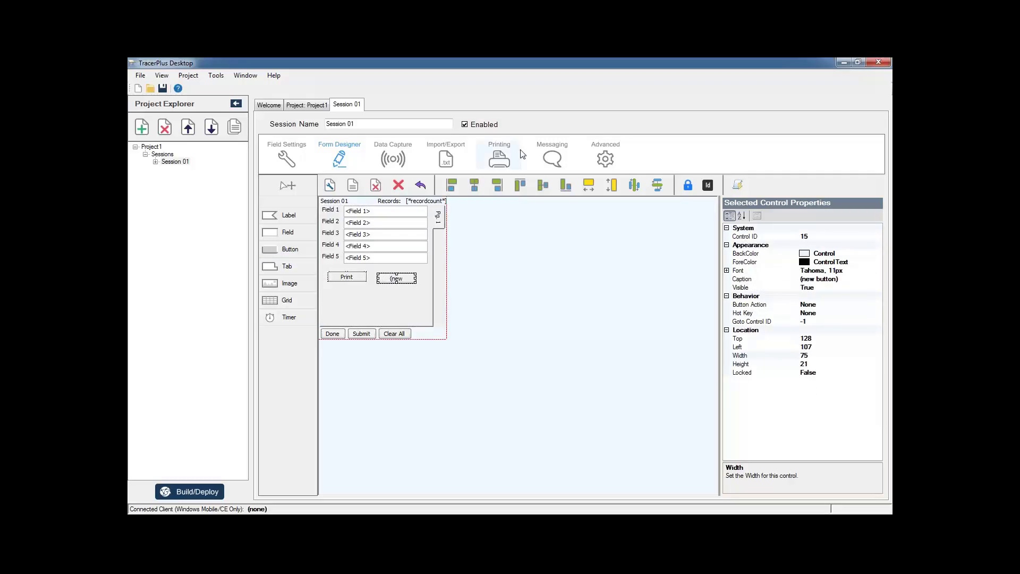
- Add ZPL_Sample.rpt as a third report in the printing list
click(521, 155)
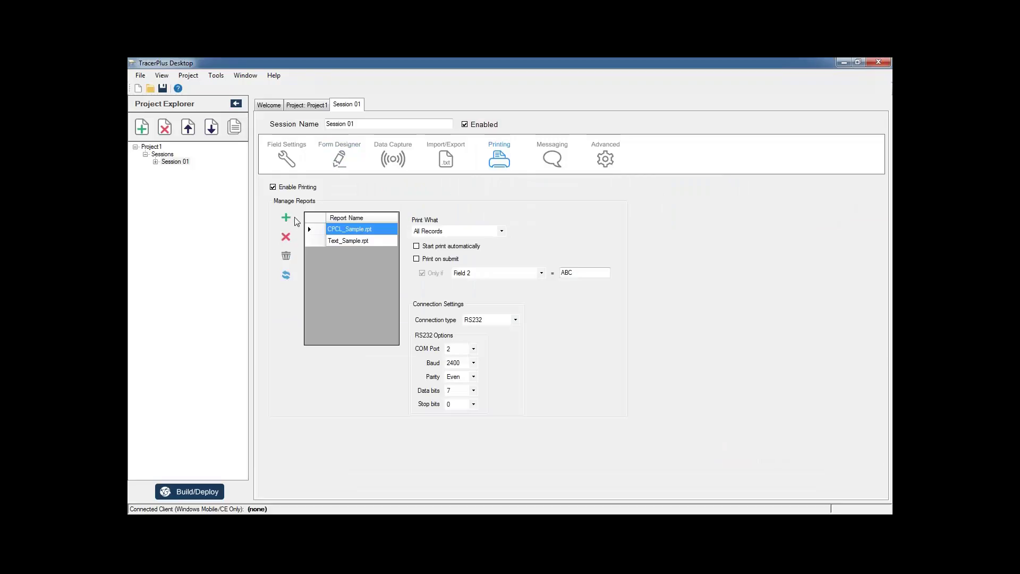
click(285, 217)
click(346, 252)
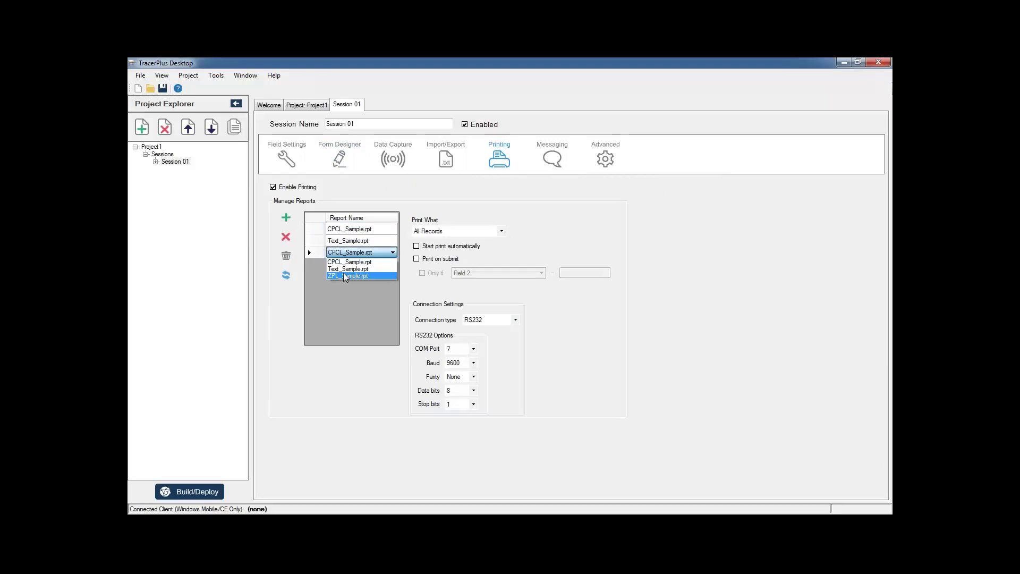
click(345, 277)
click(356, 241)
click(356, 253)
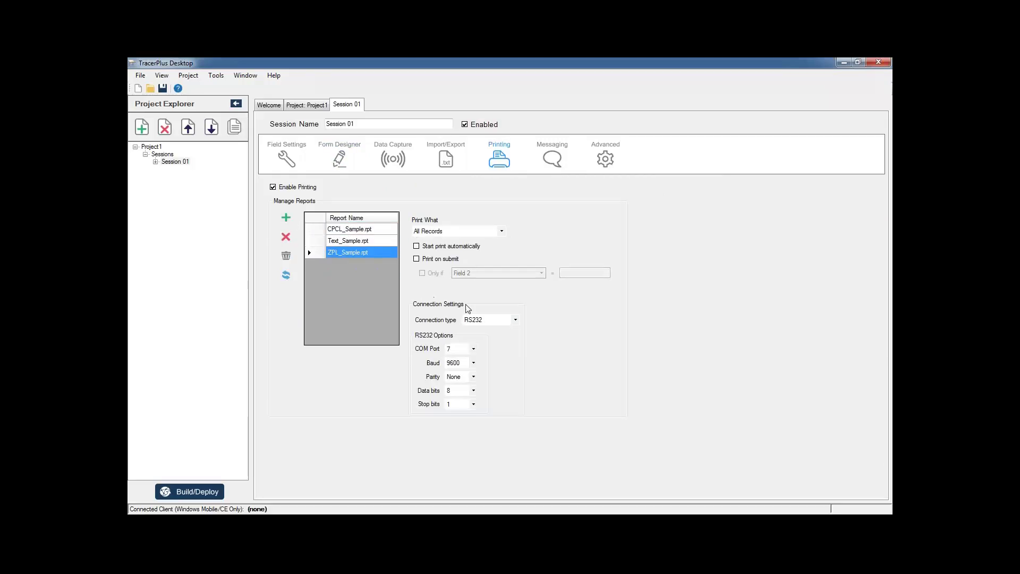
click(351, 158)
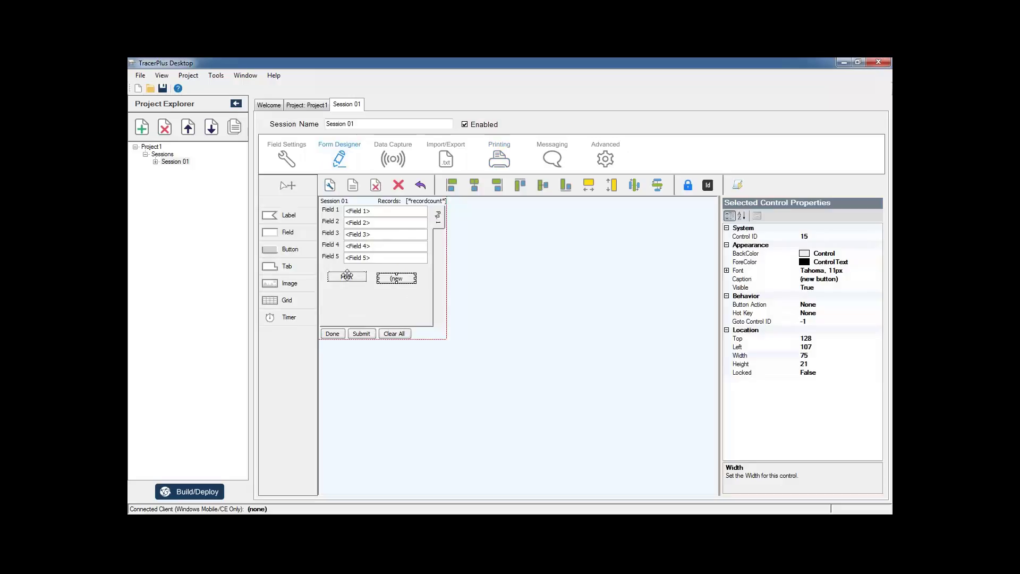
- Caption the first two buttons Location 1 and Location 2
click(347, 275)
click(822, 304)
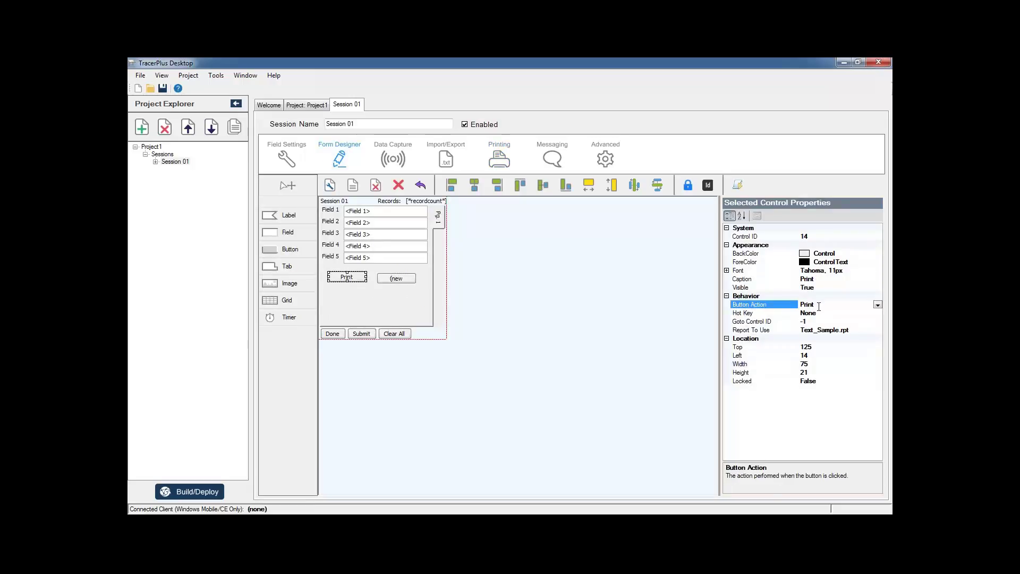
click(807, 279)
text(Location 1)
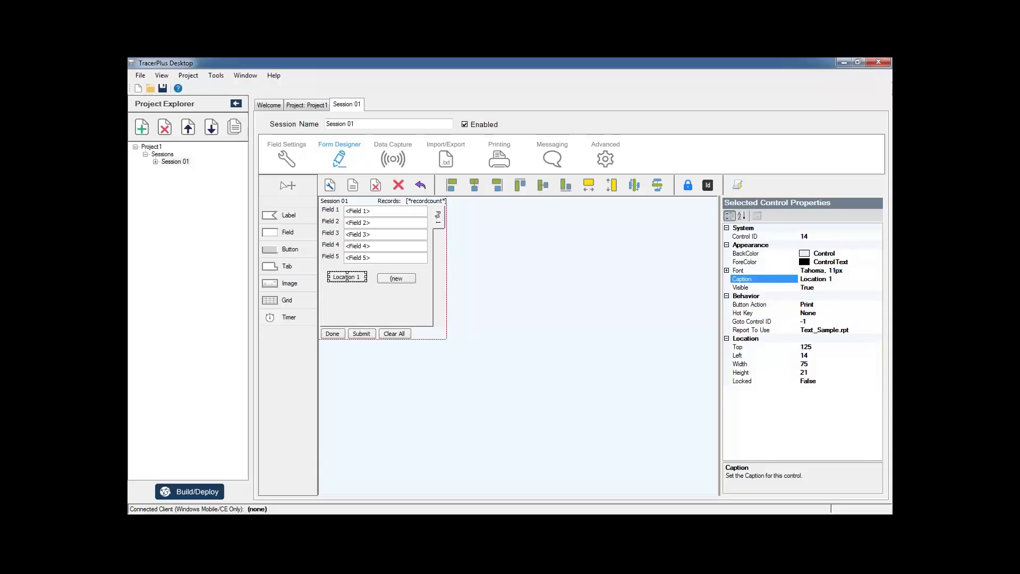
click(396, 278)
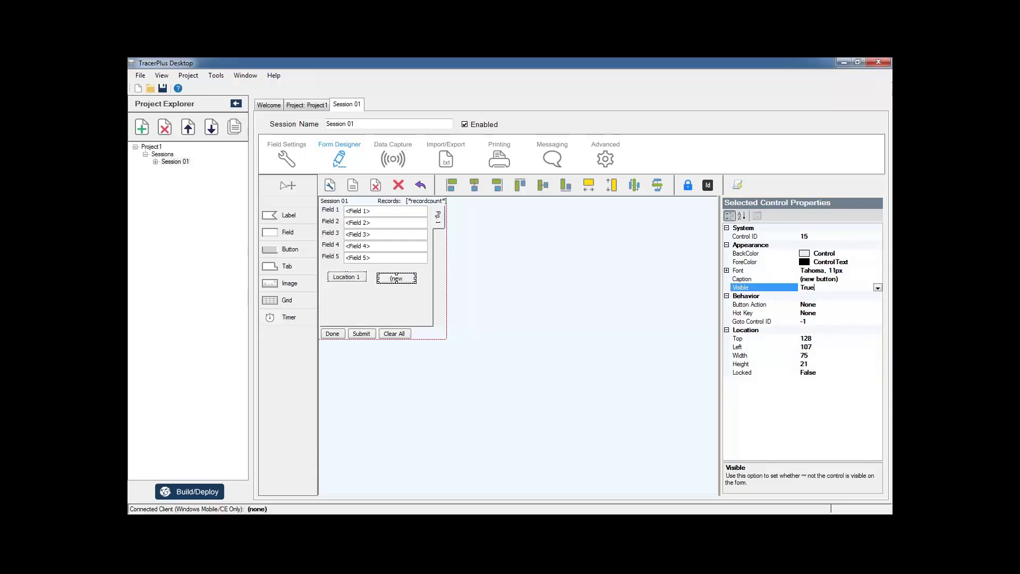
click(818, 279)
text(Location 2)
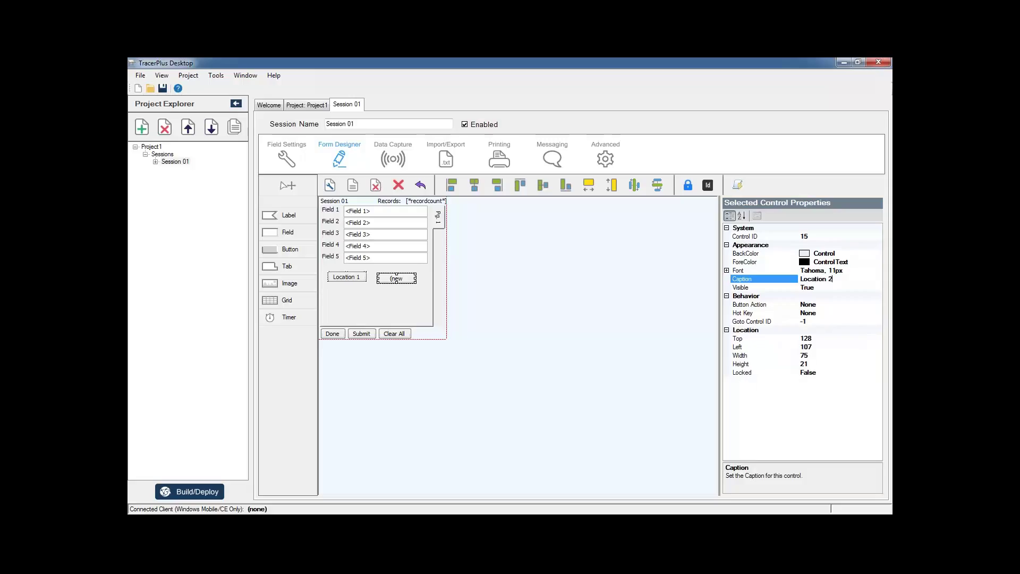
key(Return)
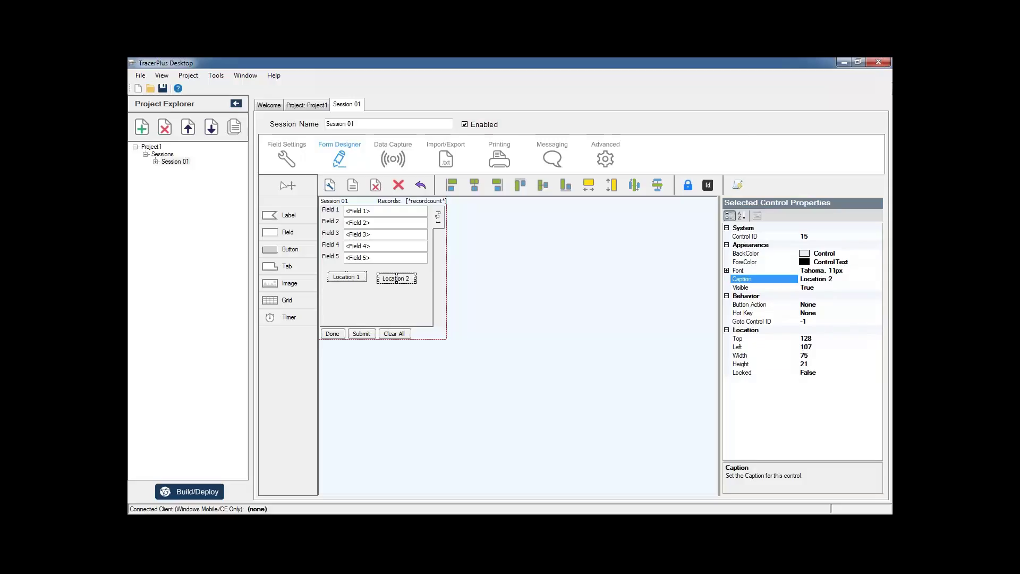
- Add a third button below them captioned Store room
click(315, 247)
click(359, 300)
click(820, 278)
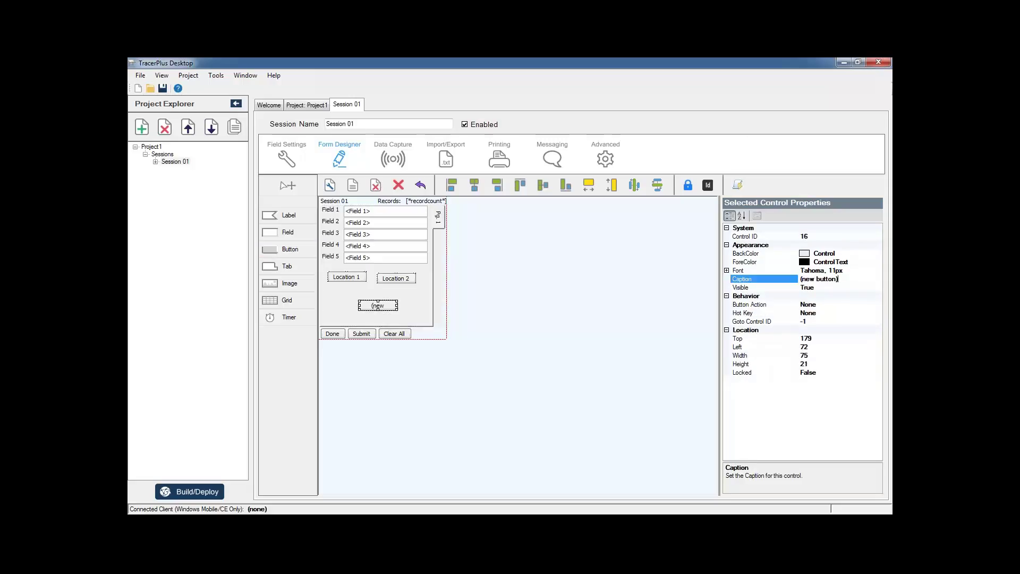
text(Store room)
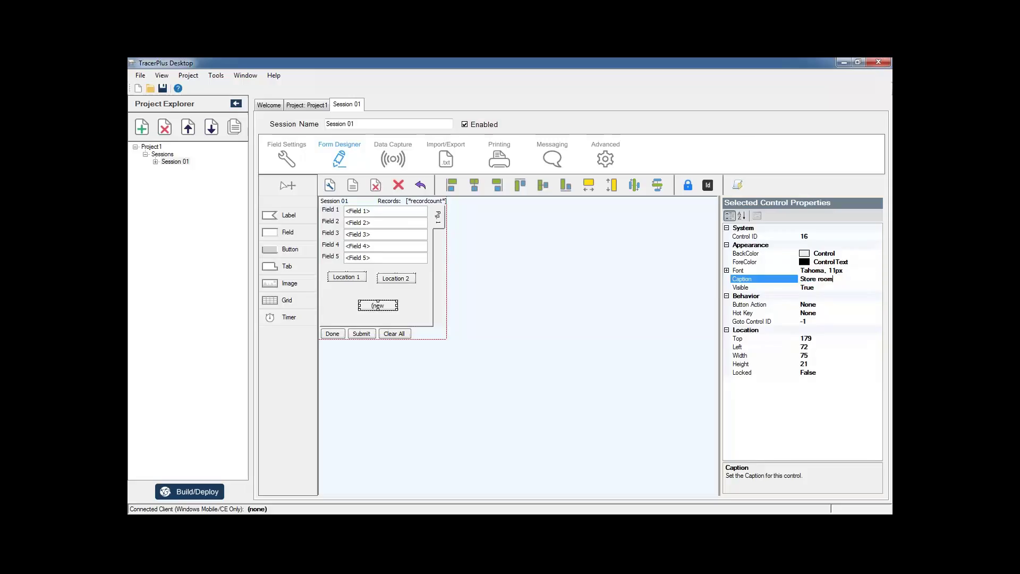
key(Return)
click(348, 279)
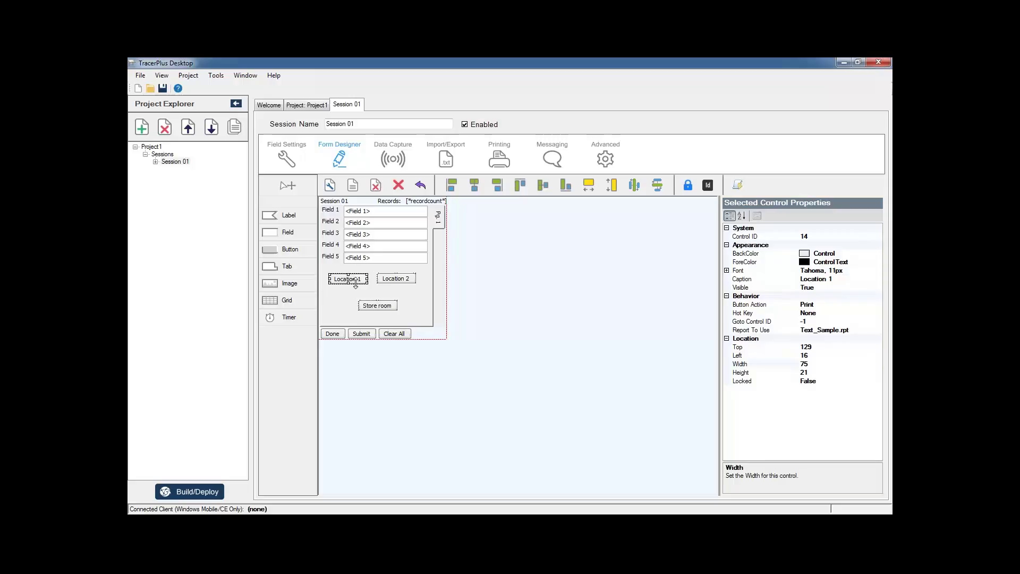
- Set Location 2's button action to Print and choose its report
click(394, 279)
click(839, 304)
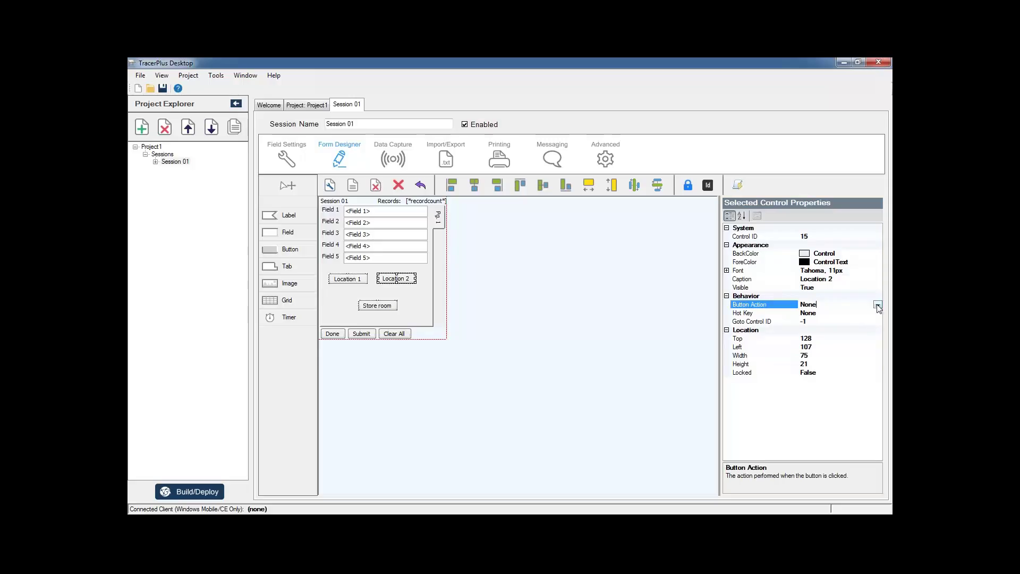
click(878, 304)
scroll(822, 373, down, 5)
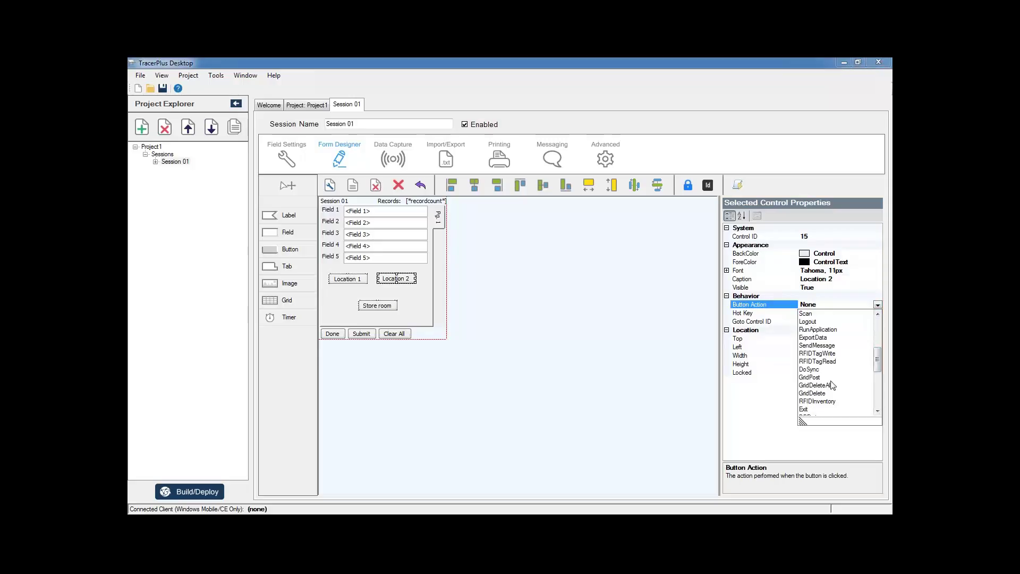
scroll(820, 374, down, 2)
scroll(818, 376, up, 2)
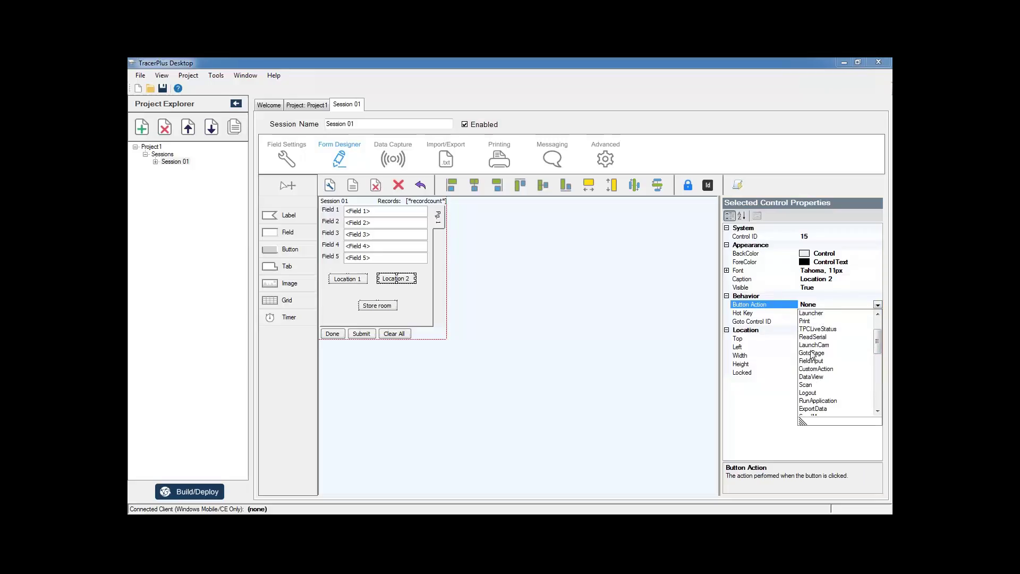
click(816, 348)
click(819, 330)
click(877, 330)
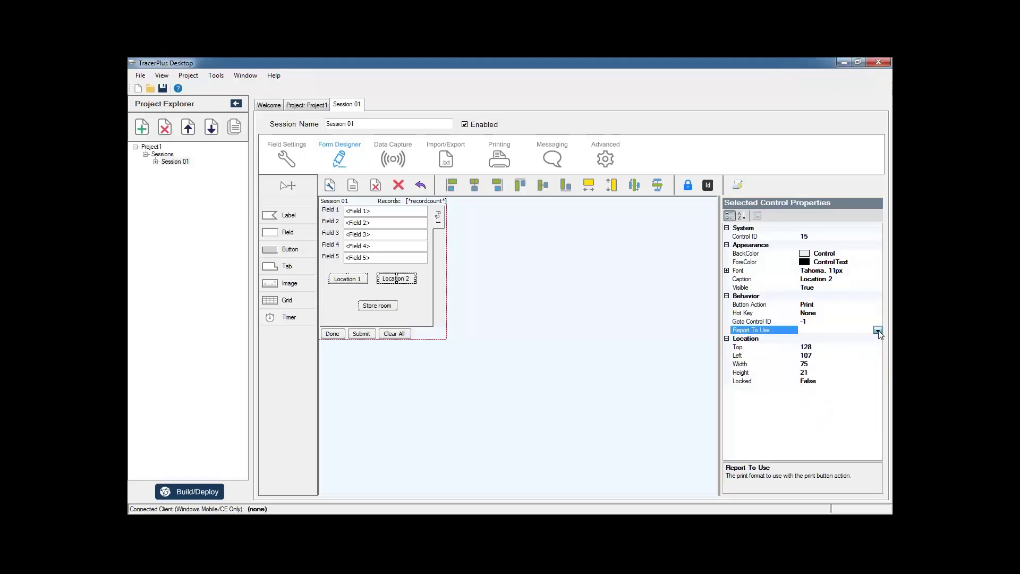
click(845, 345)
key(Tab)
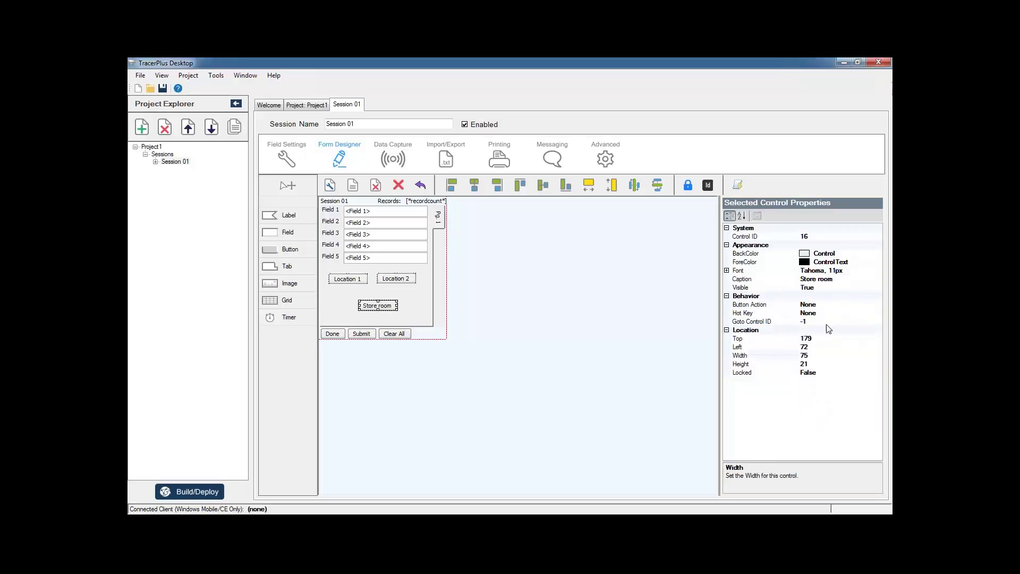
- Make Store room a Print button using ZPL_Sample.rpt
click(835, 302)
click(877, 304)
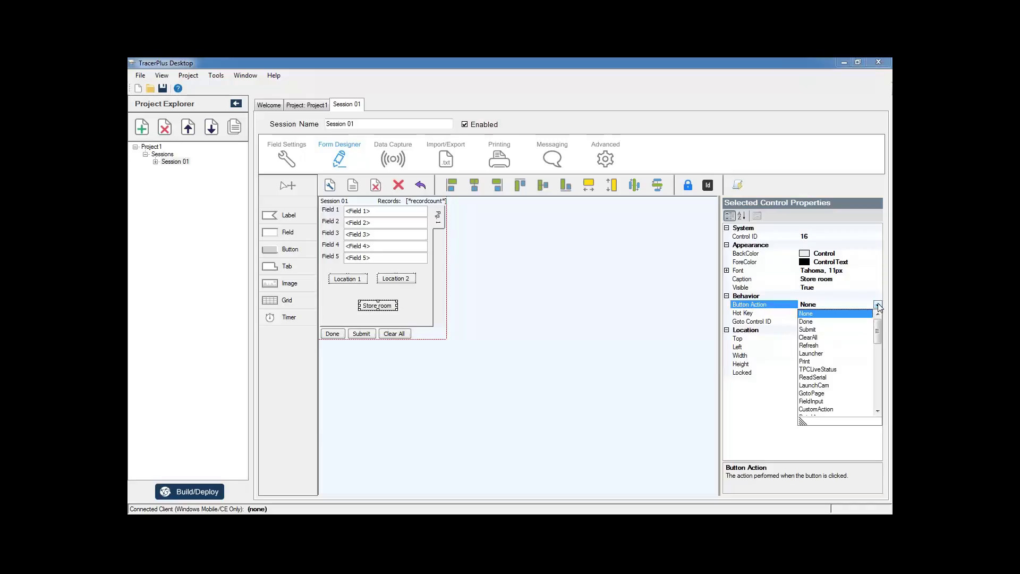
click(878, 342)
scroll(809, 366, down, 6)
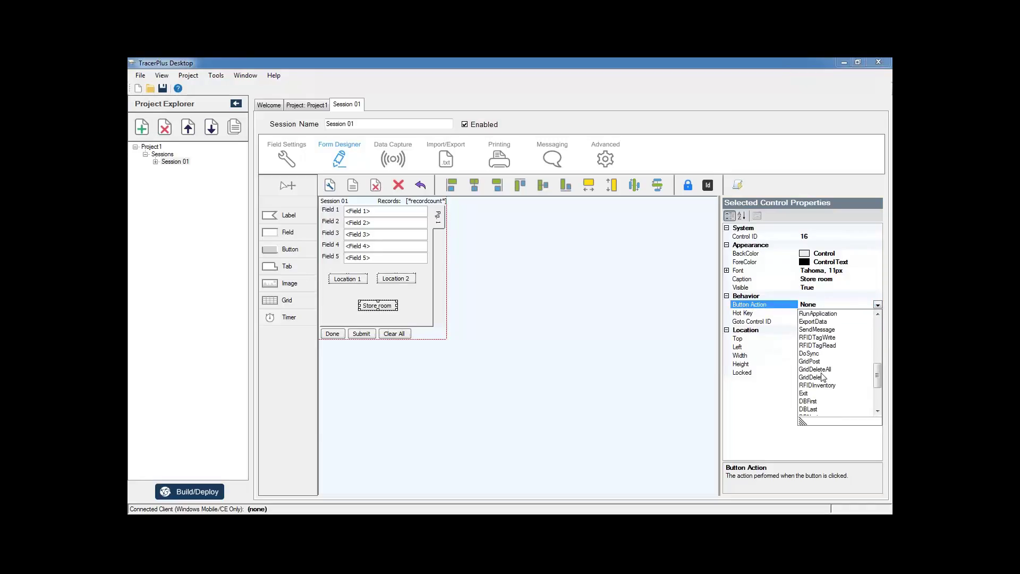
scroll(815, 359, up, 3)
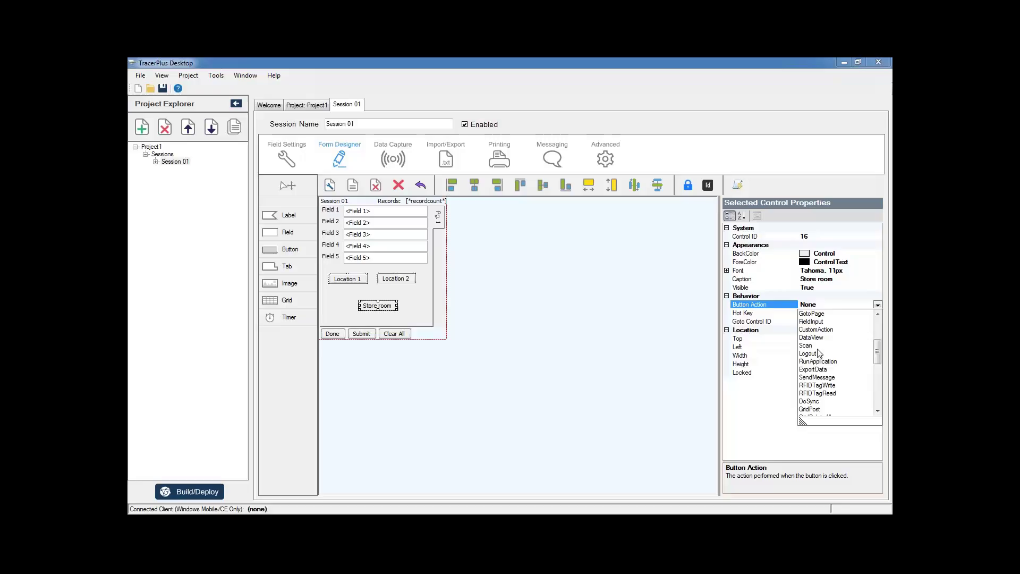
scroll(818, 354, up, 5)
click(818, 355)
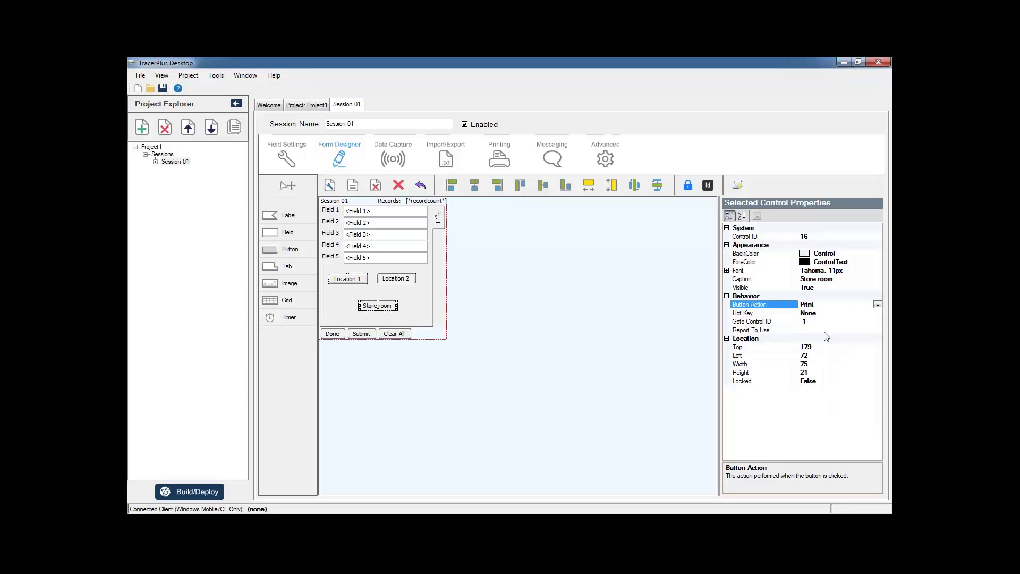
click(827, 331)
click(878, 330)
click(829, 355)
- Nudge Location 2 slightly right and review each button's print settings
click(365, 285)
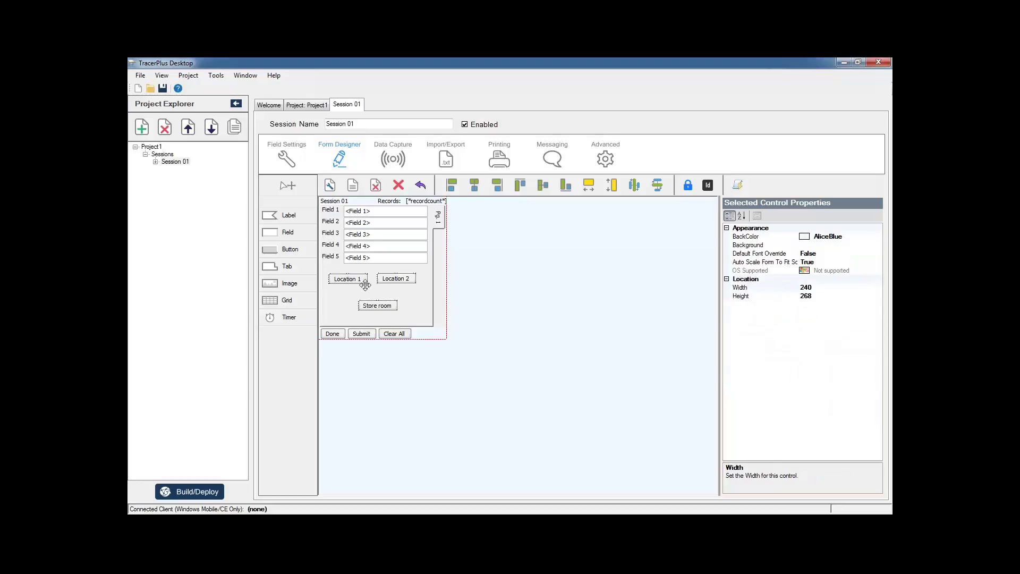
drag(390, 279, 393, 279)
click(479, 285)
click(350, 280)
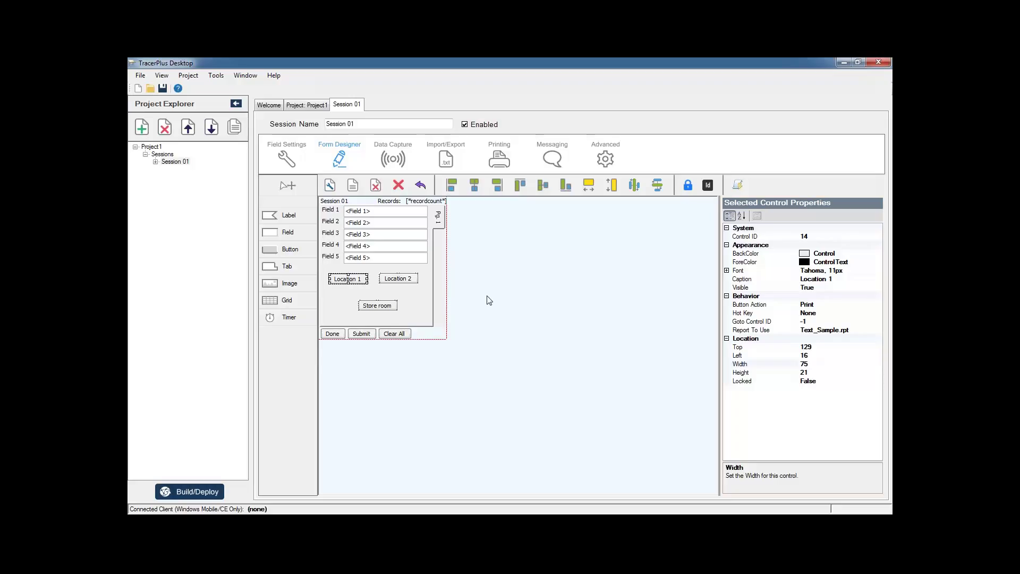
click(400, 279)
click(389, 307)
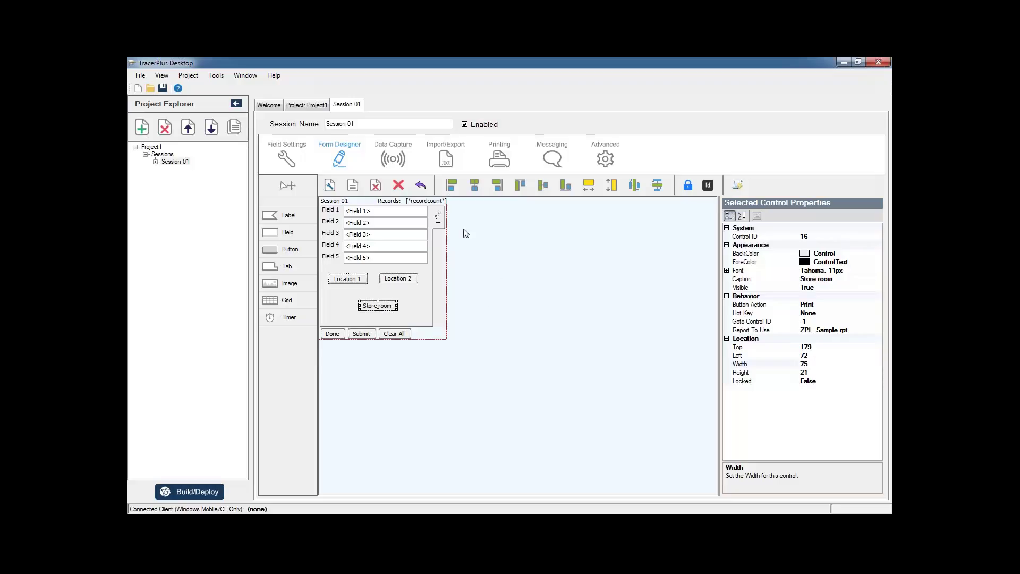
click(499, 159)
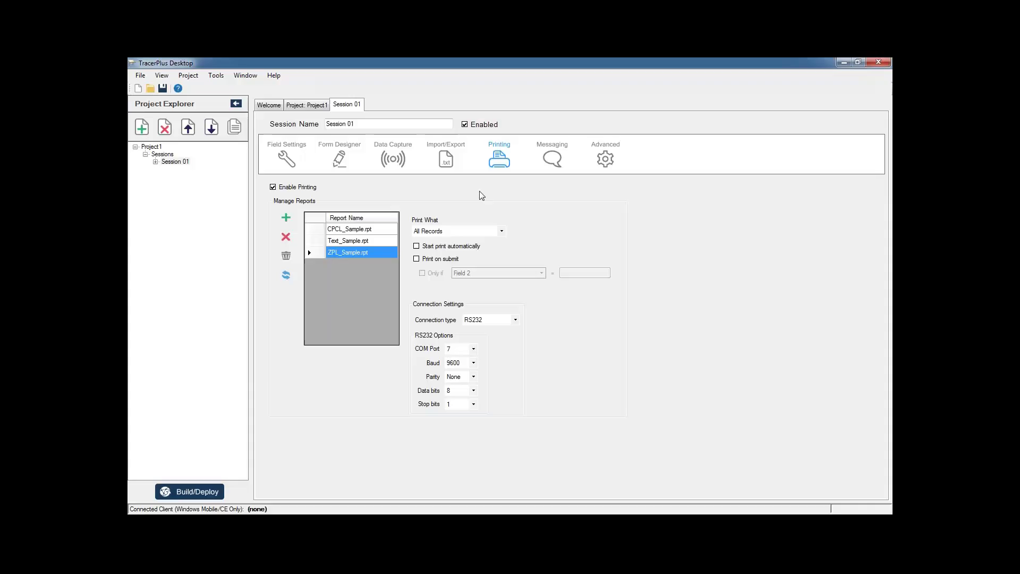
key(alt+Tab)
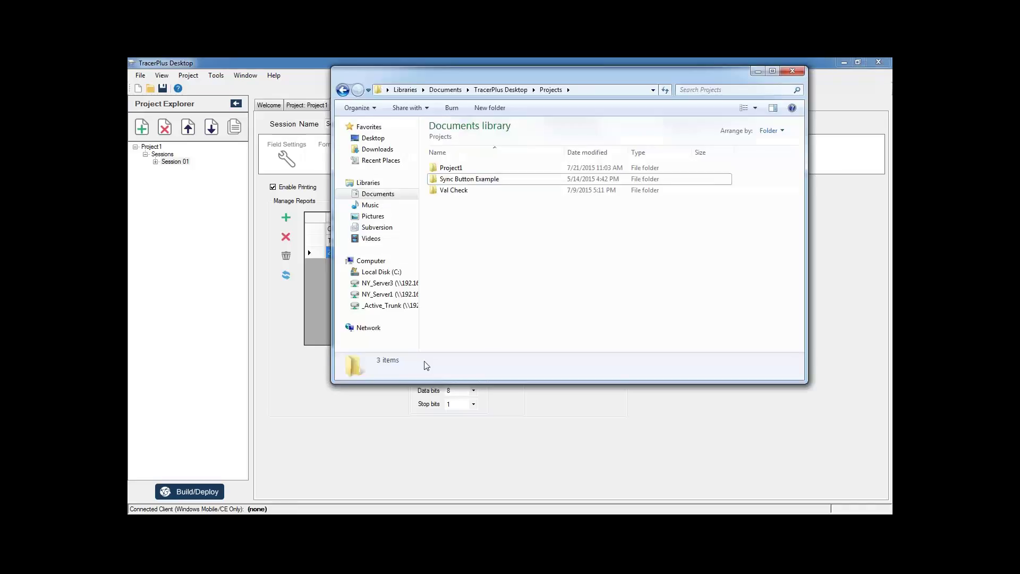
- Reposition the Windows Explorer window lower, over the TracerPlus app
click(258, 235)
drag(525, 76, 523, 90)
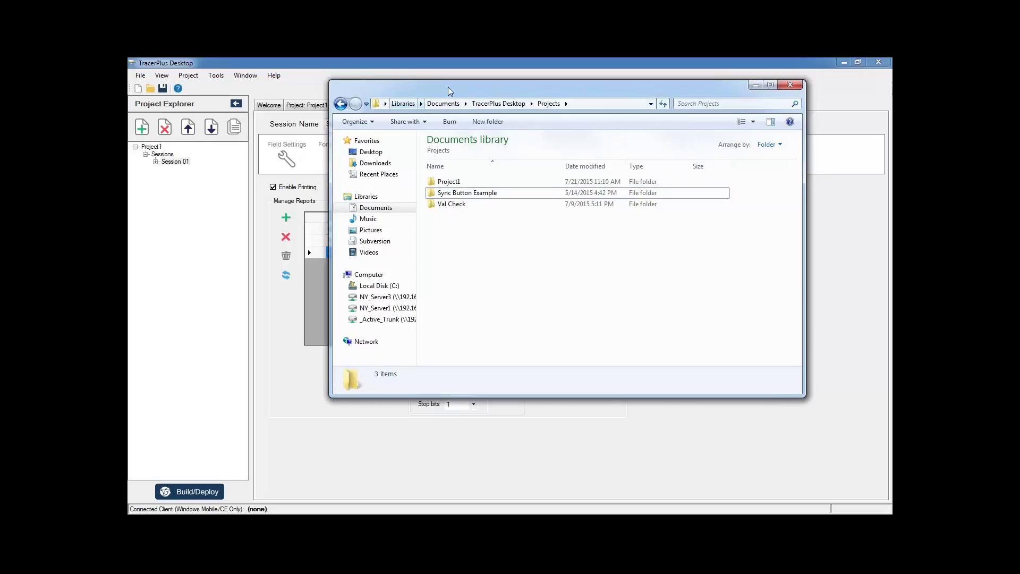
drag(448, 87, 461, 155)
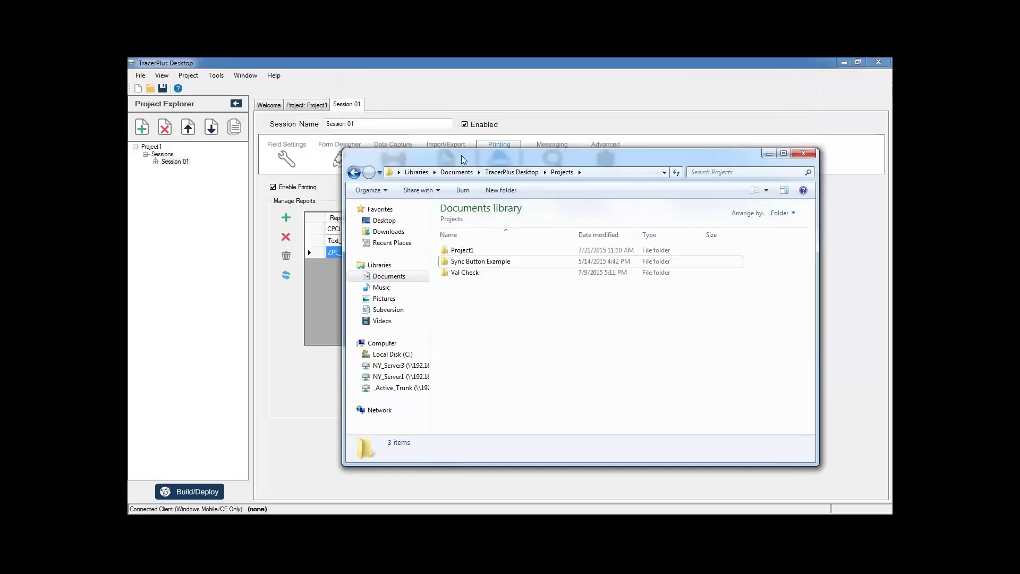
- Browse Project1\ProjectFiles\SystemInfo, then go back up to TracerPlus Desktop\SystemInfo\Printers
double_click(481, 252)
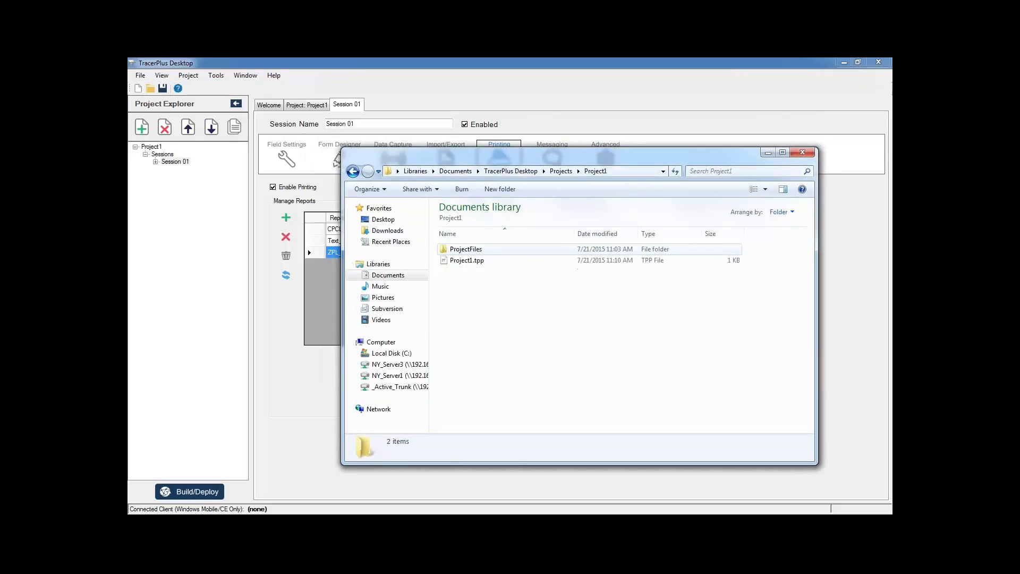
double_click(508, 248)
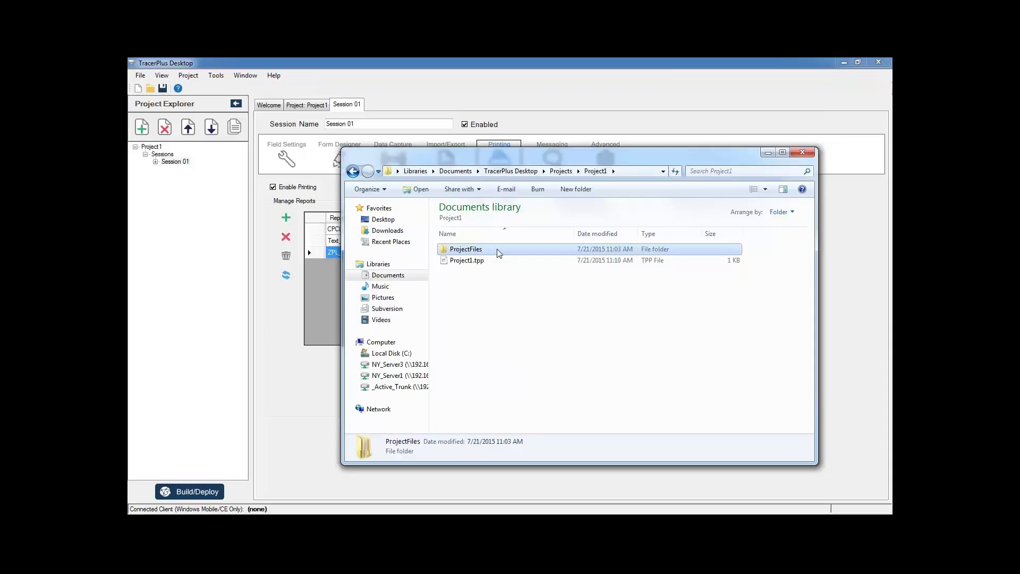
double_click(478, 250)
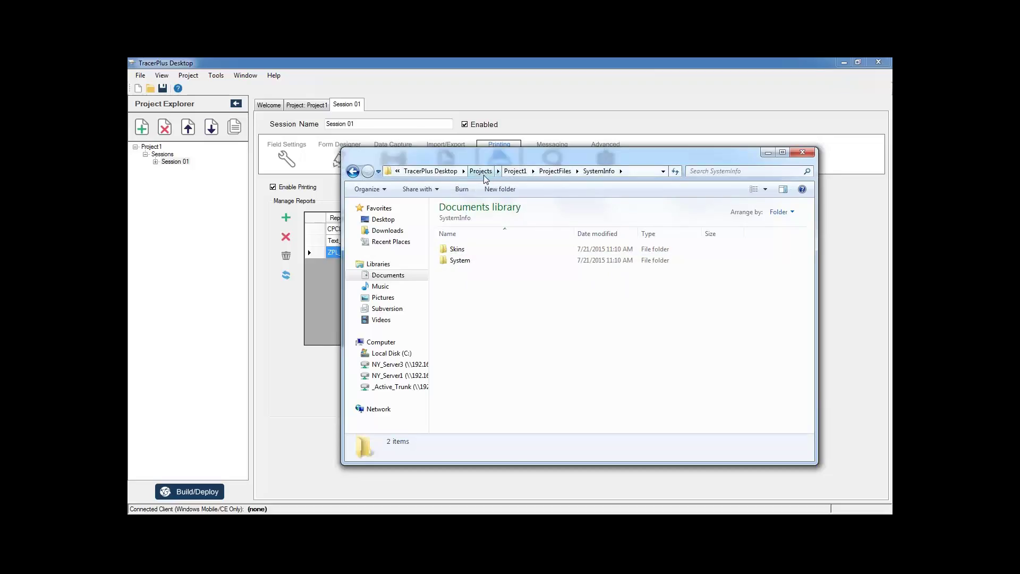
click(445, 169)
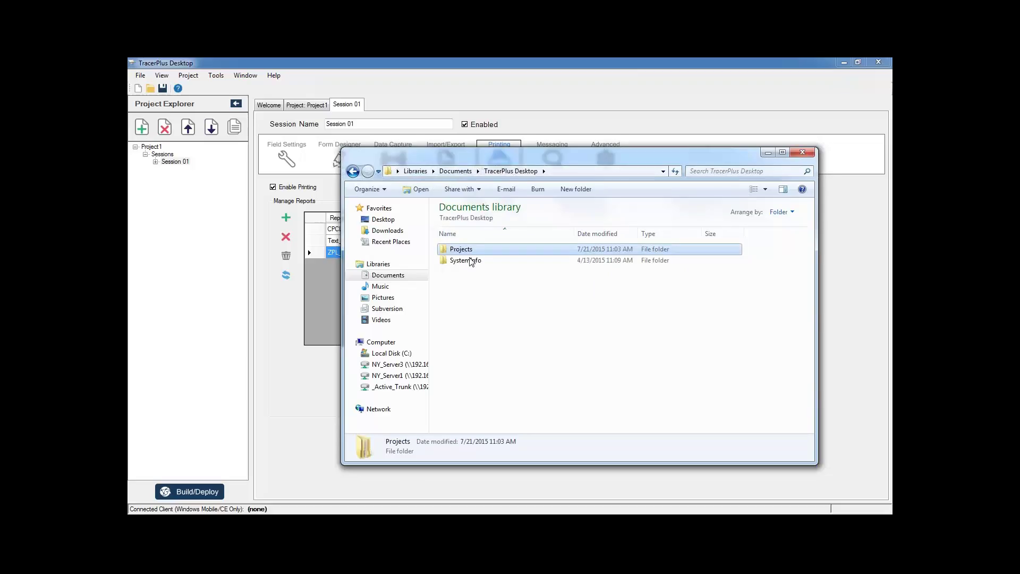
double_click(470, 260)
double_click(468, 261)
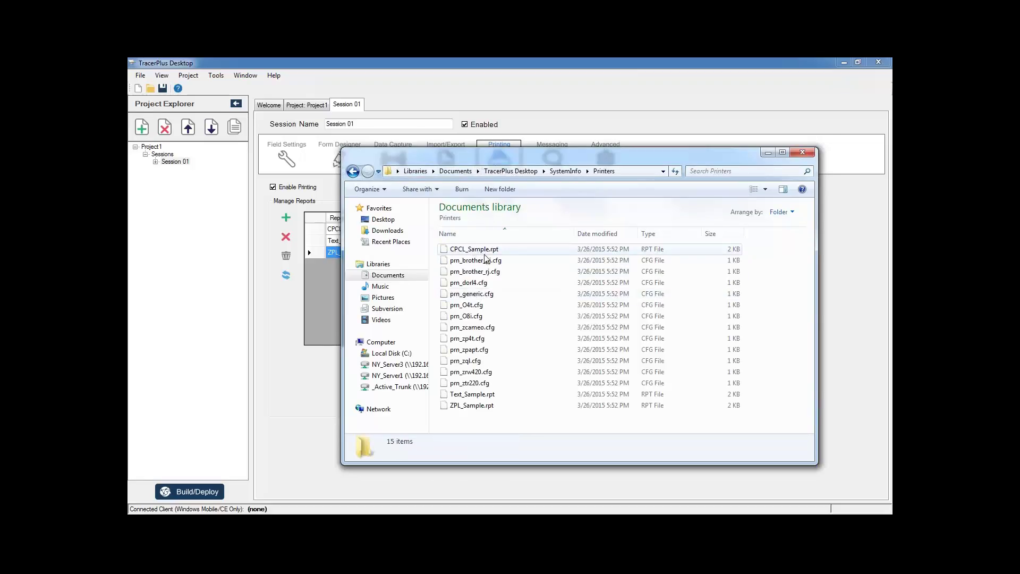
- Open CPCL_Sample.rpt from the Printers folder using Edit with Notepad++
click(481, 250)
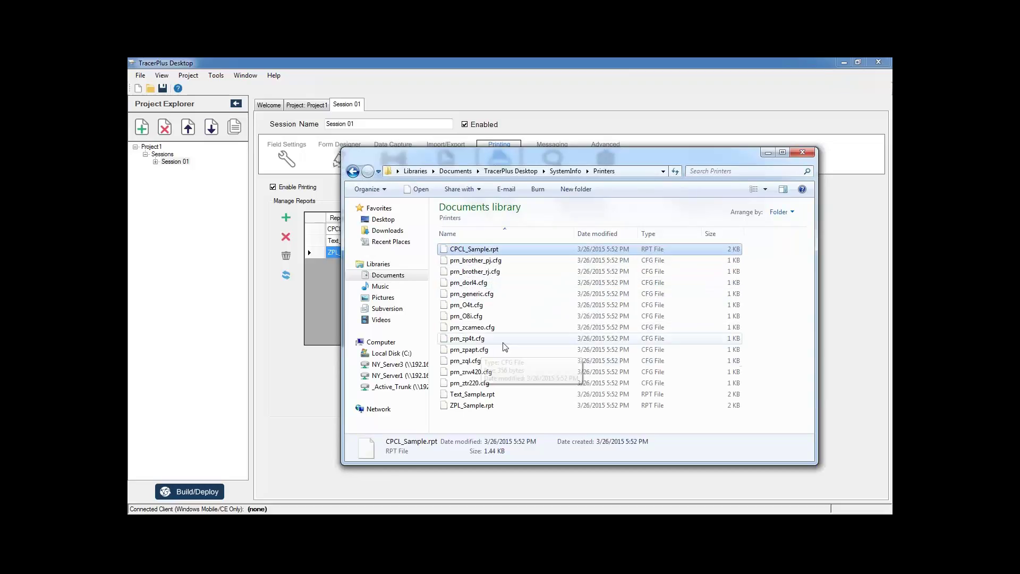
click(489, 407)
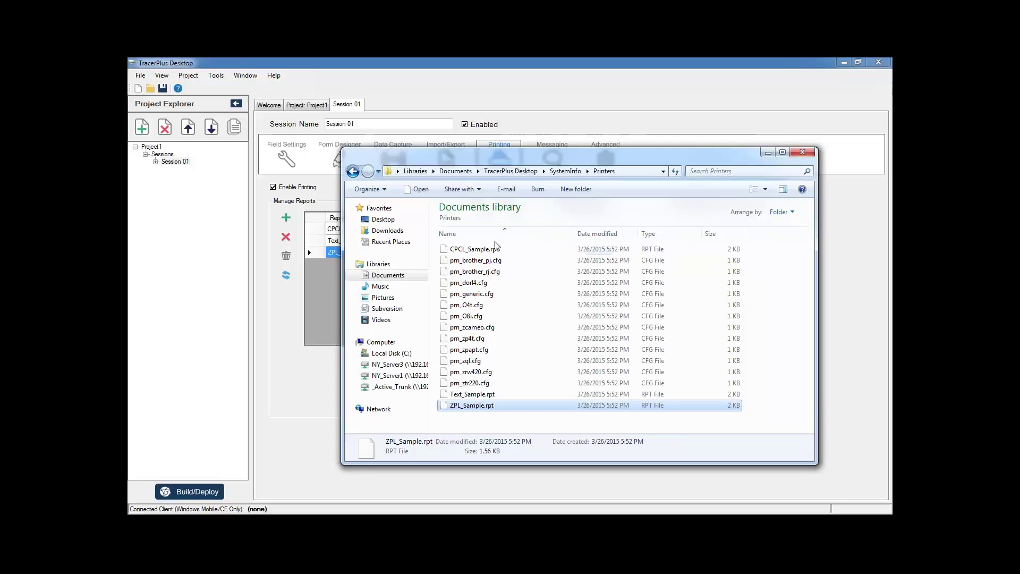
click(465, 251)
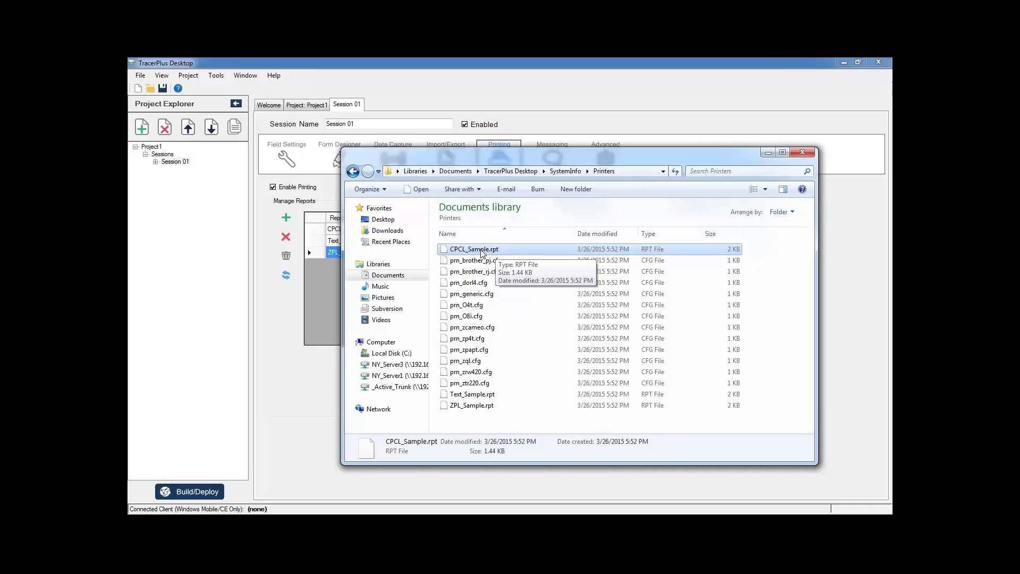
right_click(483, 254)
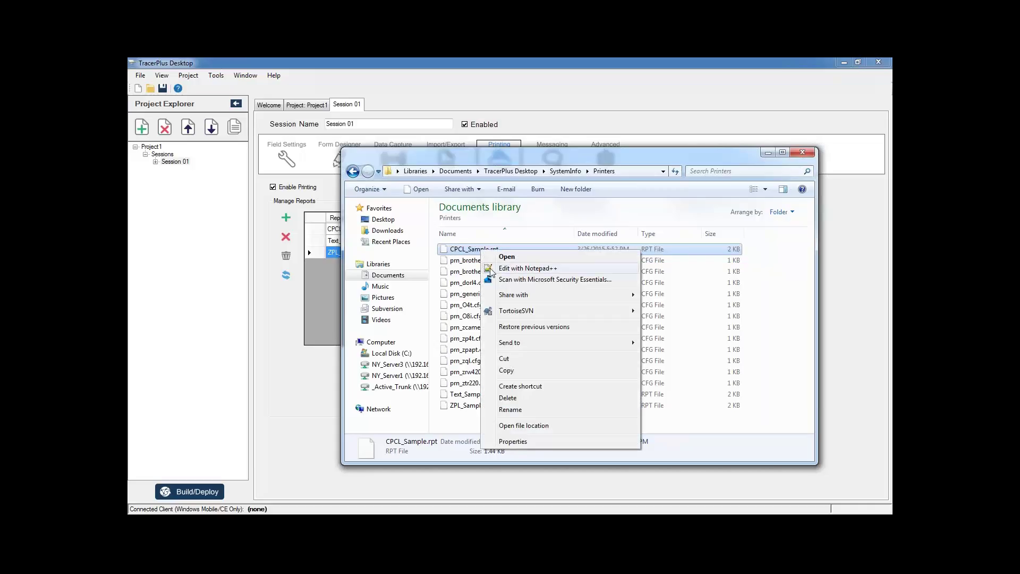
click(486, 267)
- Set the Notepad++ language to XML and scroll through the CPCL_Sample.rpt template
click(282, 94)
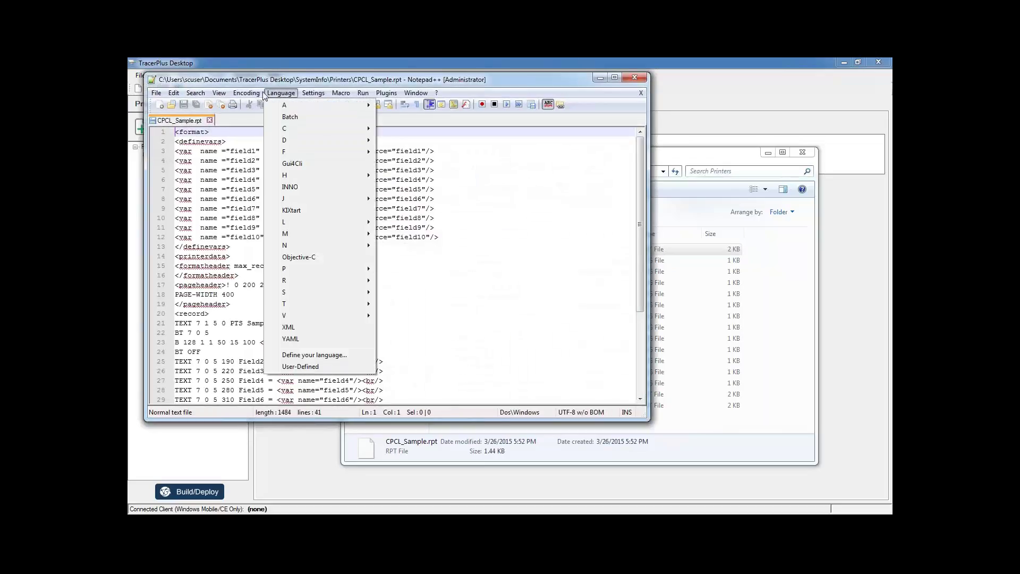
click(295, 327)
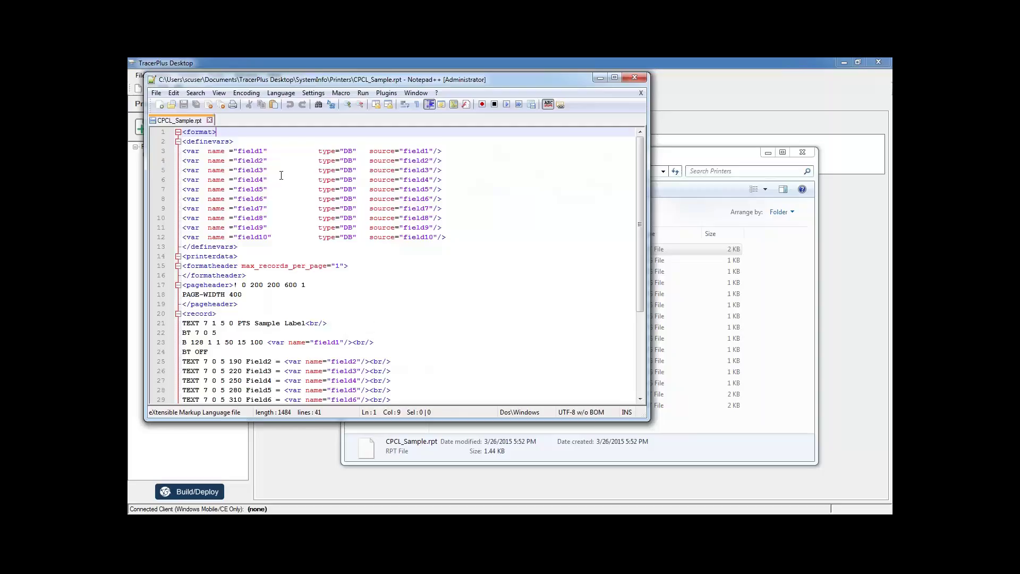
scroll(282, 176, down, 5)
scroll(308, 188, up, 5)
scroll(270, 179, down, 5)
scroll(264, 180, up, 5)
- Insert an empty <definefilters></definefilters> block below the <format> tag
key(Return)
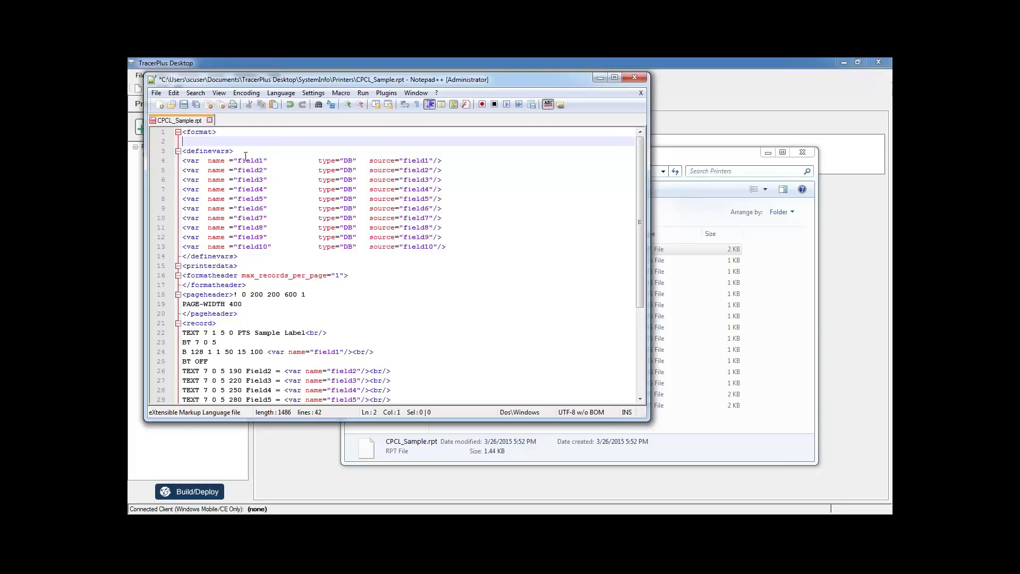
key(Return)
key(Up)
text(<defint)
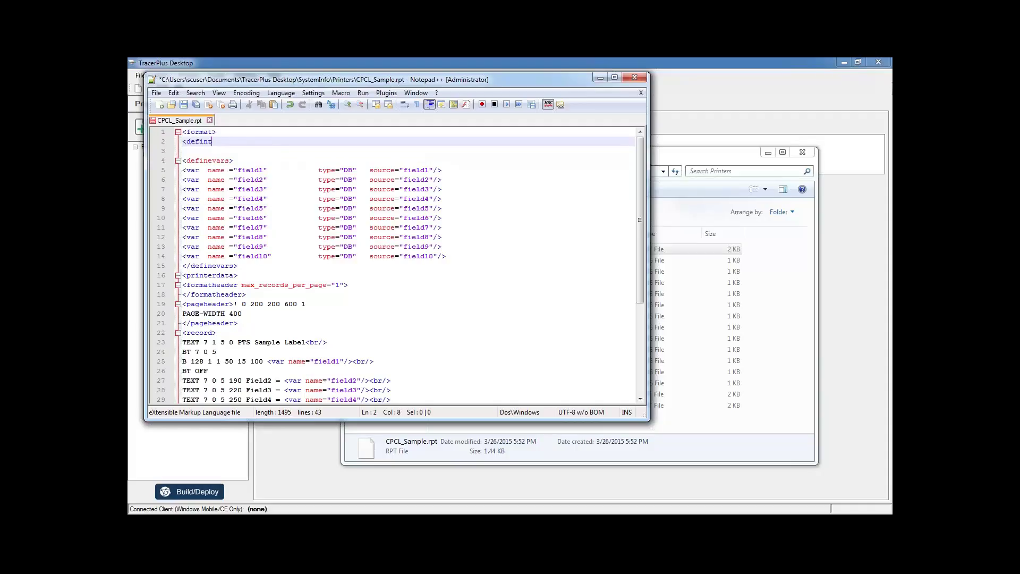
key(BackSpace)
text(efilters>)
key(Return)
text(<)
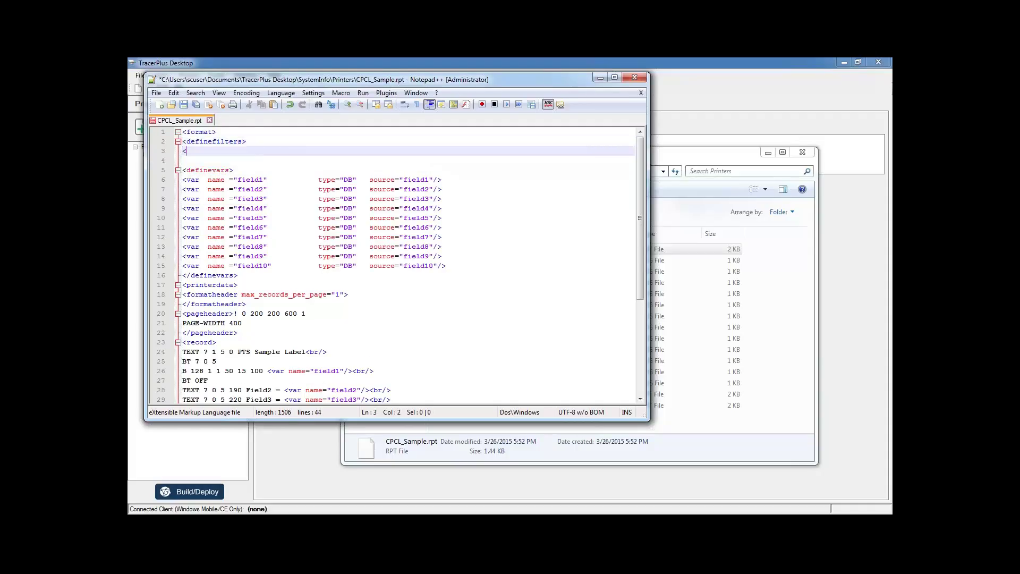
text(/definefilters>)
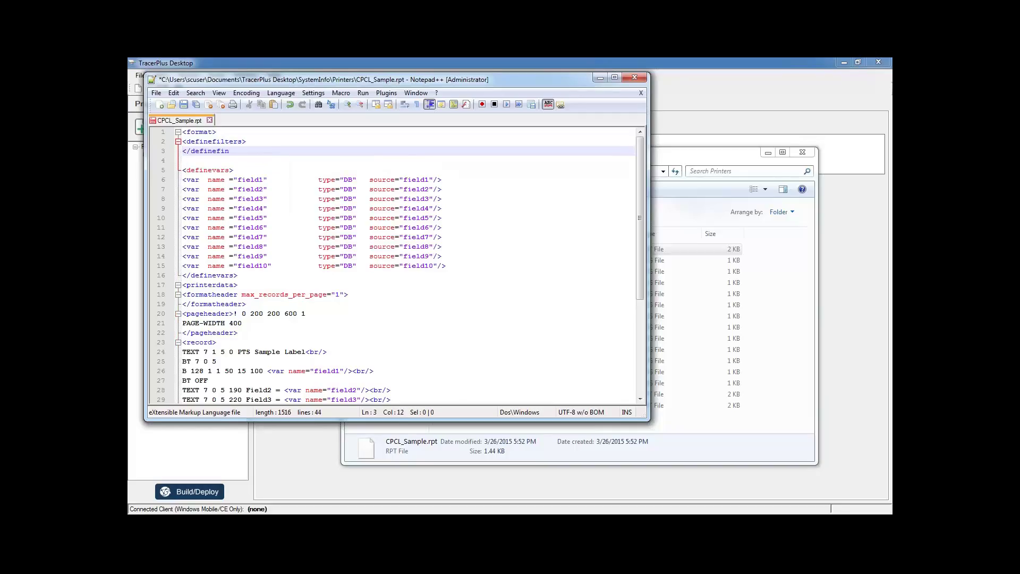
key(Up)
key(Return)
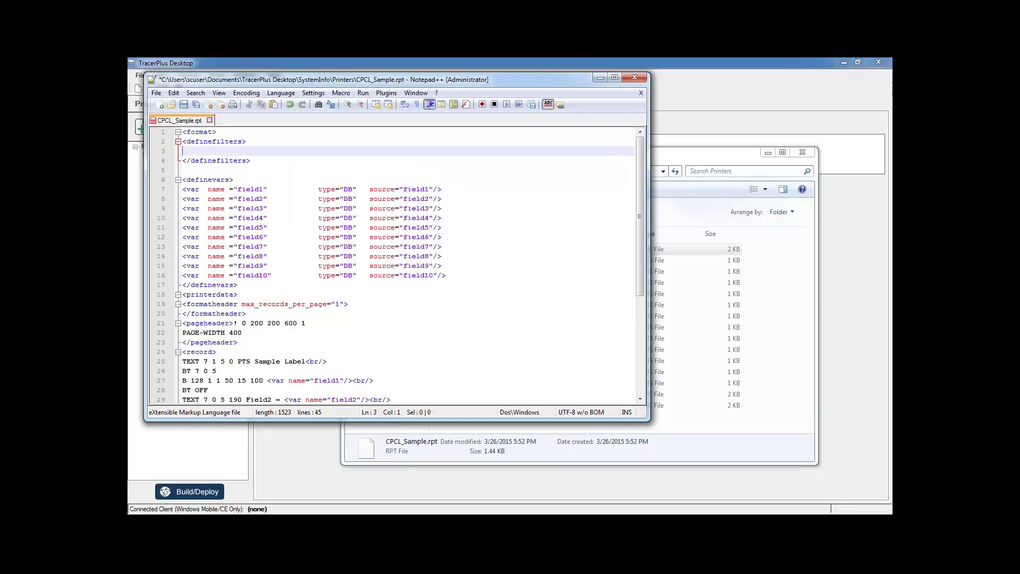
key(Down)
key(Down)
key(Up)
key(Up)
key(Up)
key(Return)
key(Down)
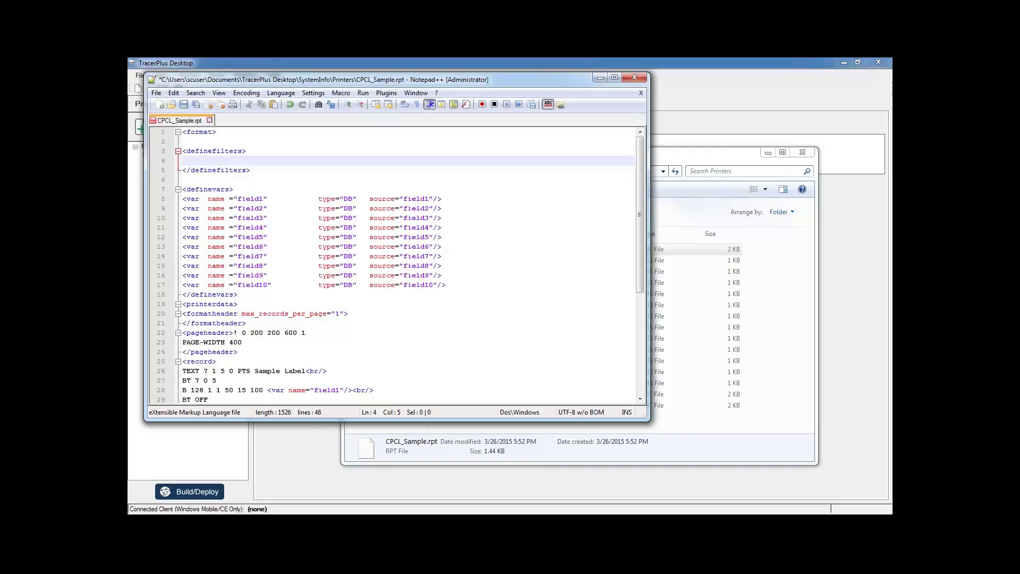
- Add a self-closing filter inside the block requiring Field1 >= 1
text(<filter )
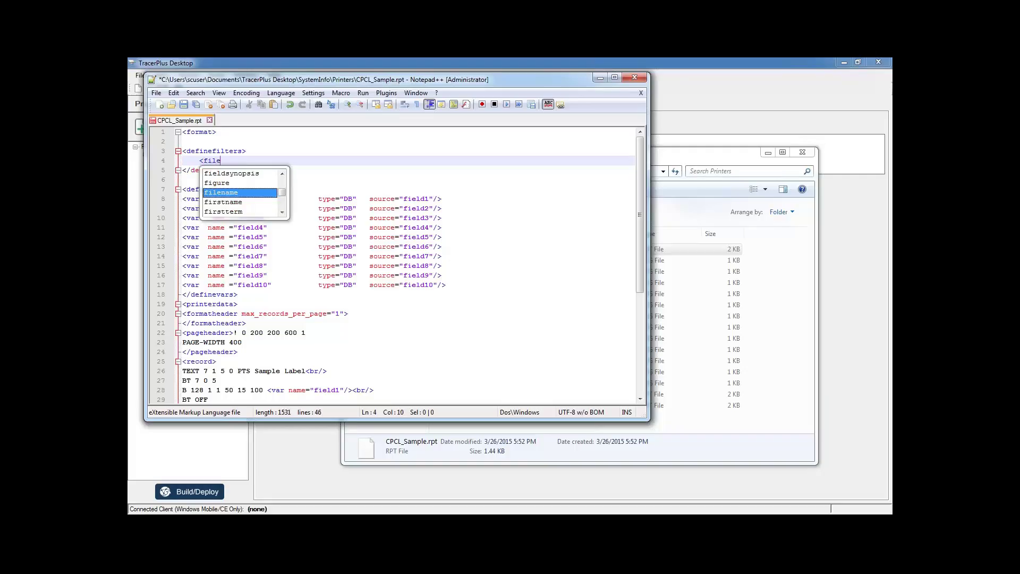
text(dbd)
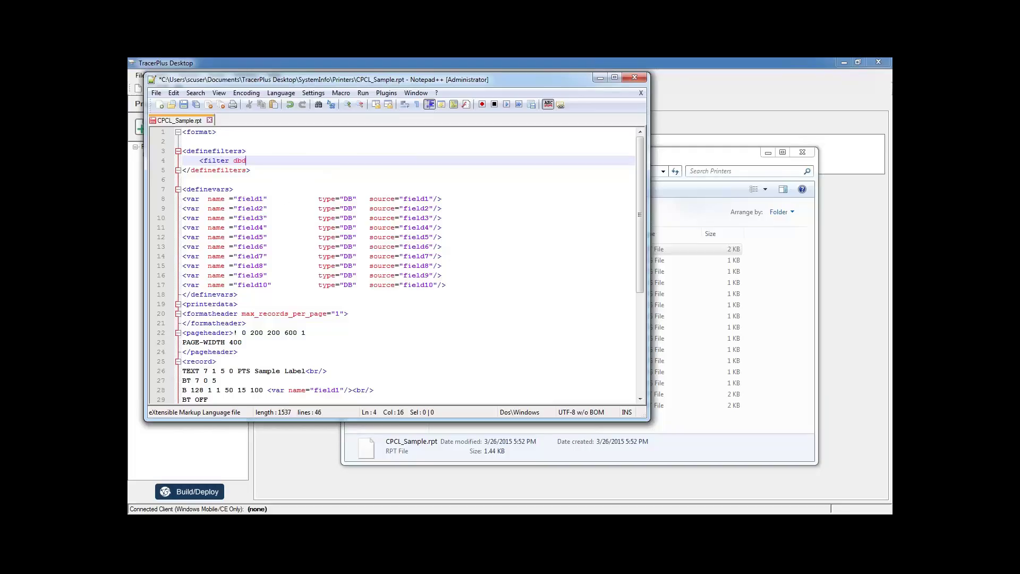
text(ield="Field1)
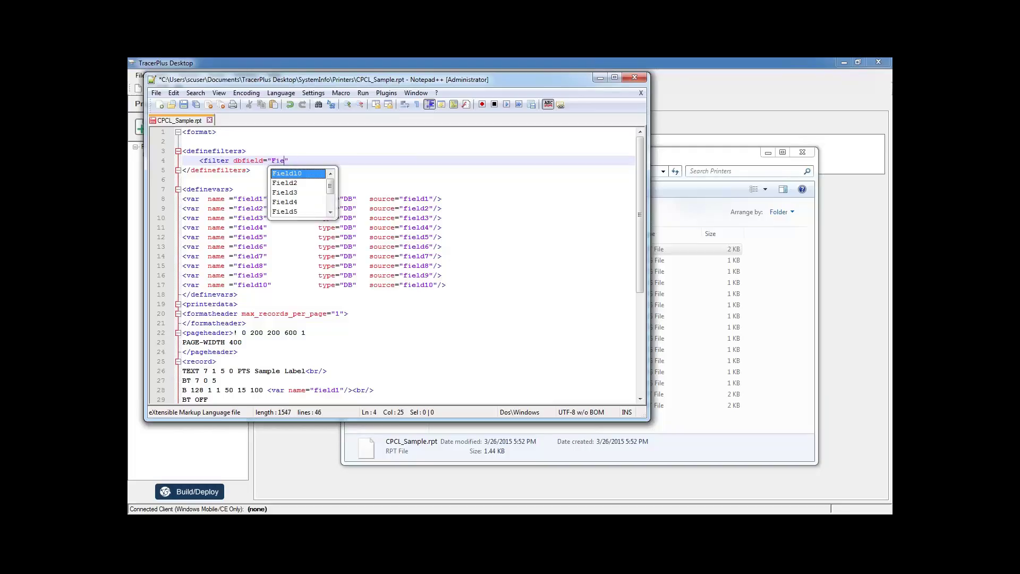
text(")
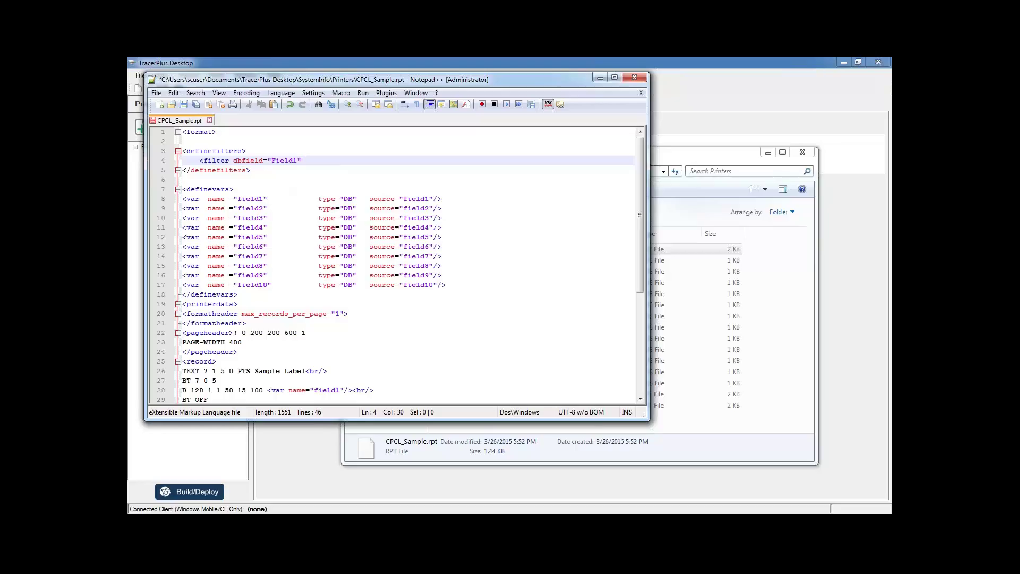
text(operator=">)
key(BackSpace)
text(=" value)
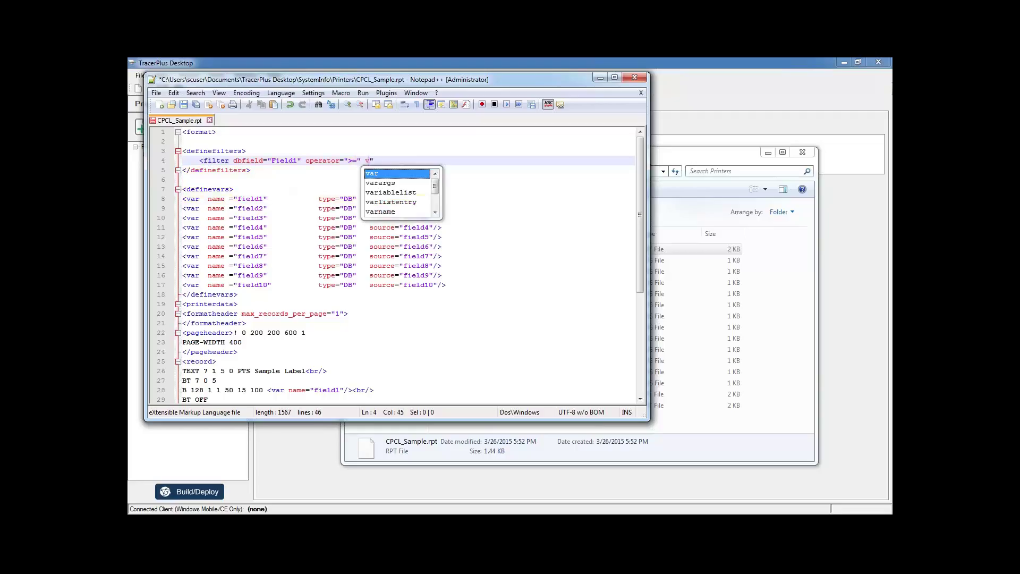
text(=")
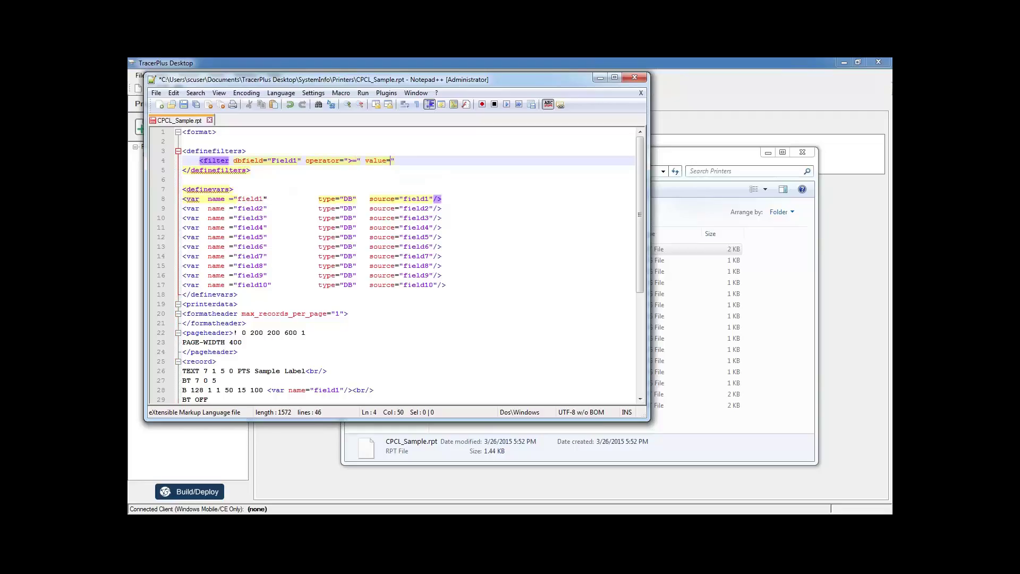
text(1">)
key(Right)
key(Left)
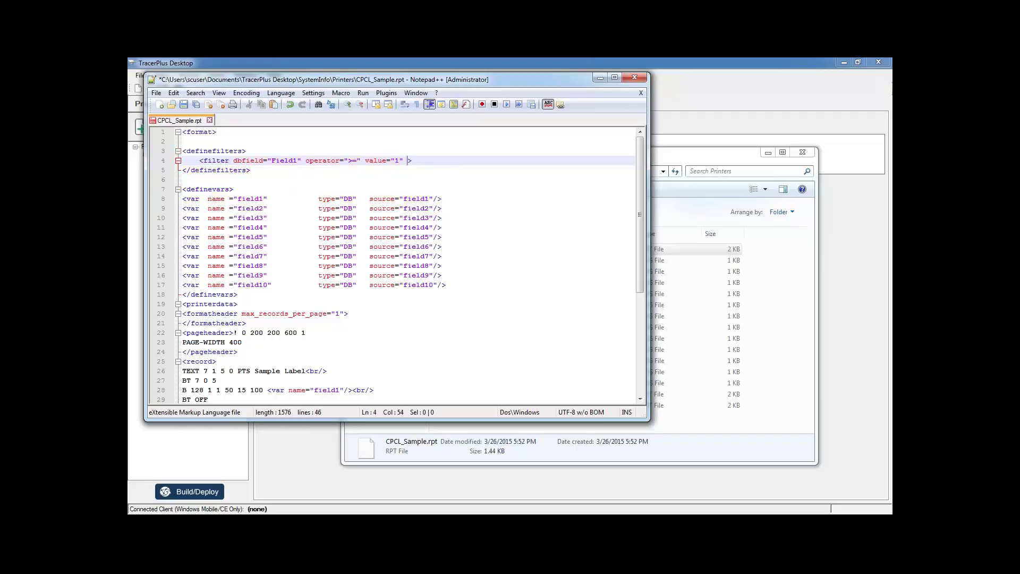
text(/)
- Add a filter line below for Field2 with operator != and value AB
key(Return)
text(<filter dbFi)
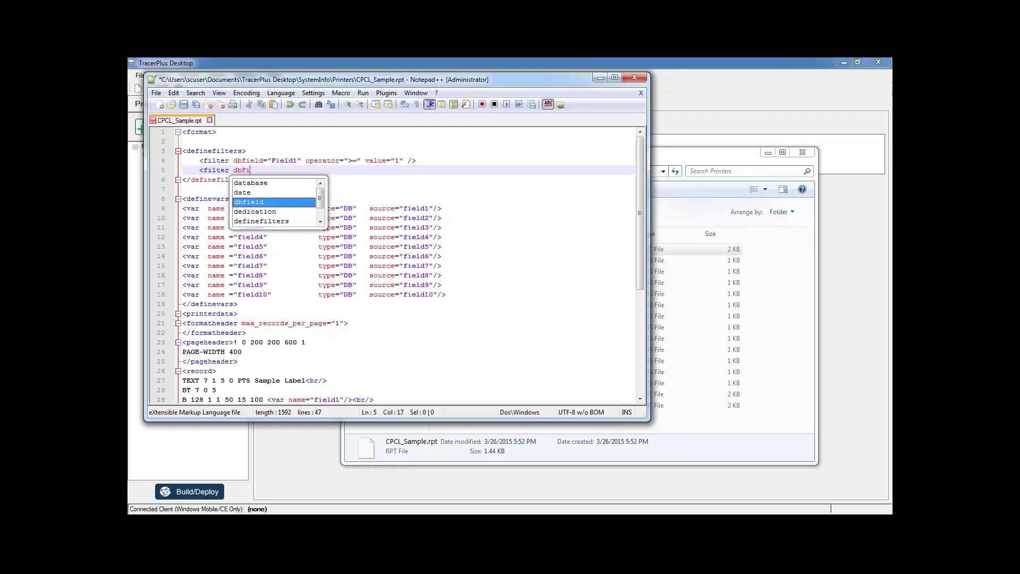
key(Return)
text(dbfield)
text(="Field2" )
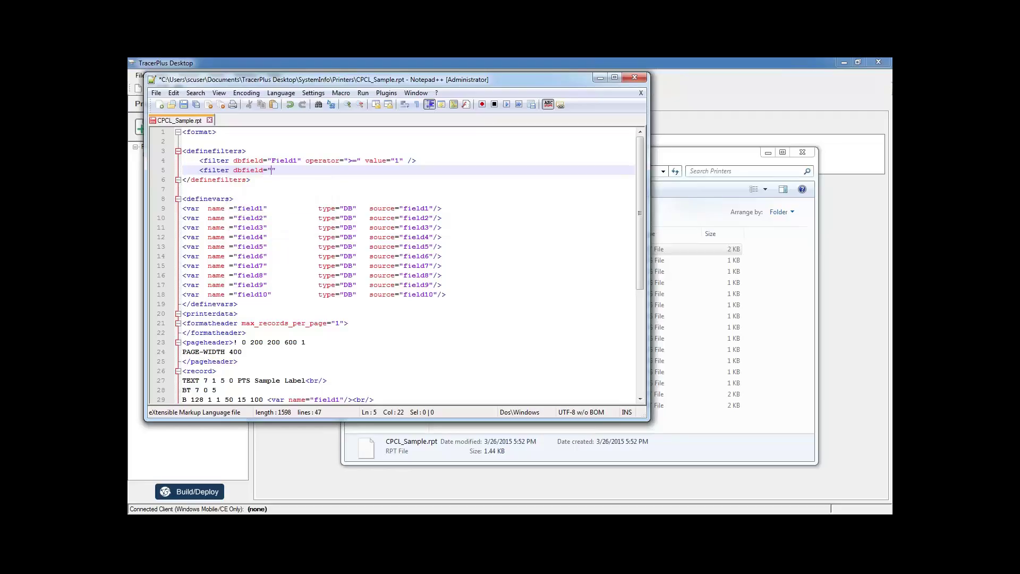
text(operator)
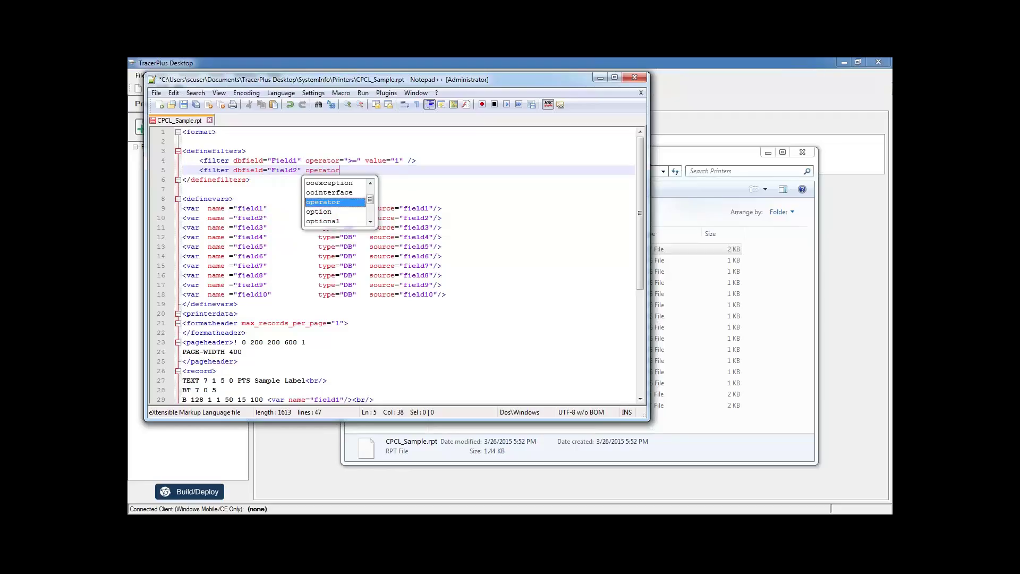
key(Return)
text(=")
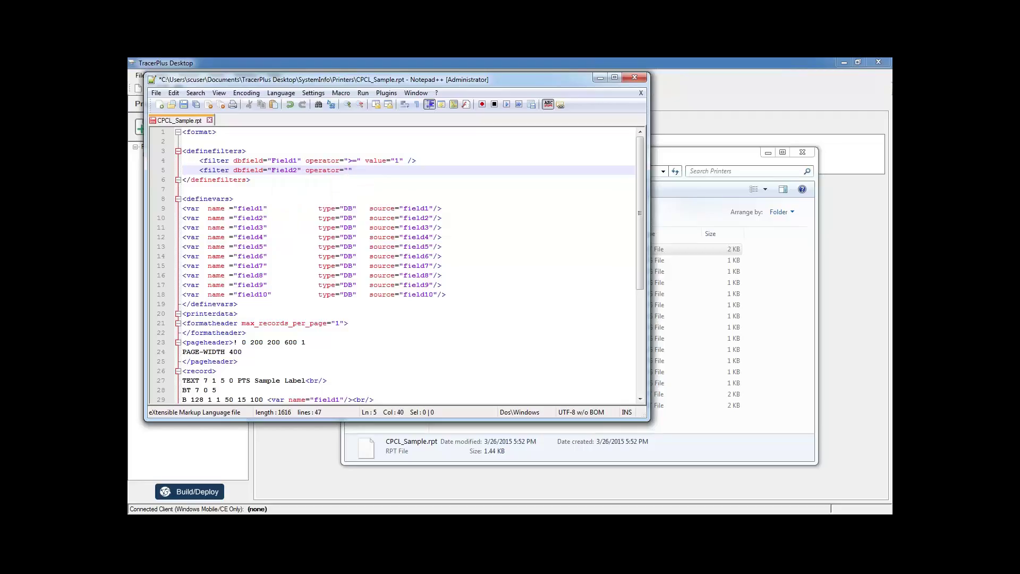
text(!=" value)
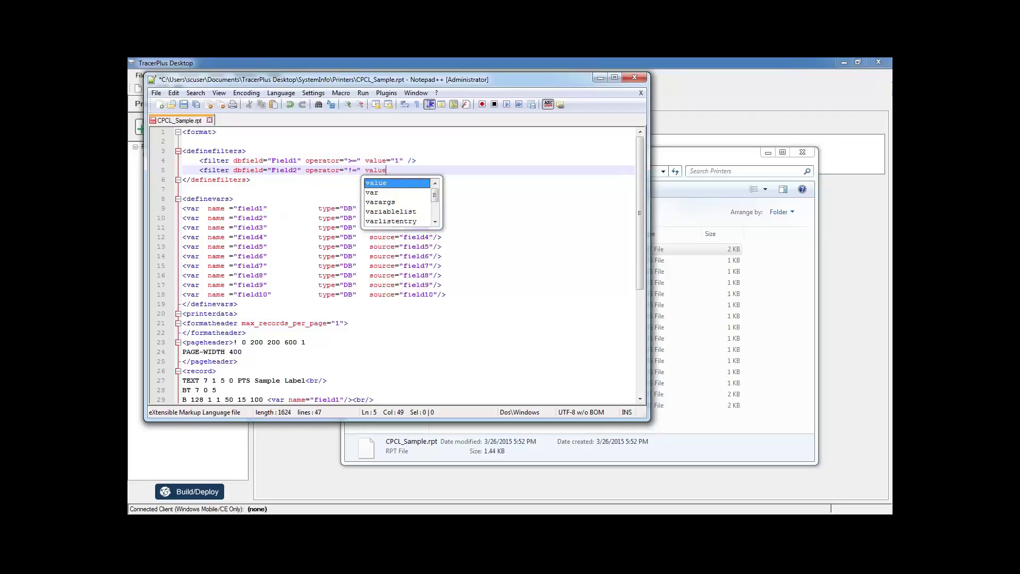
text(="AB)
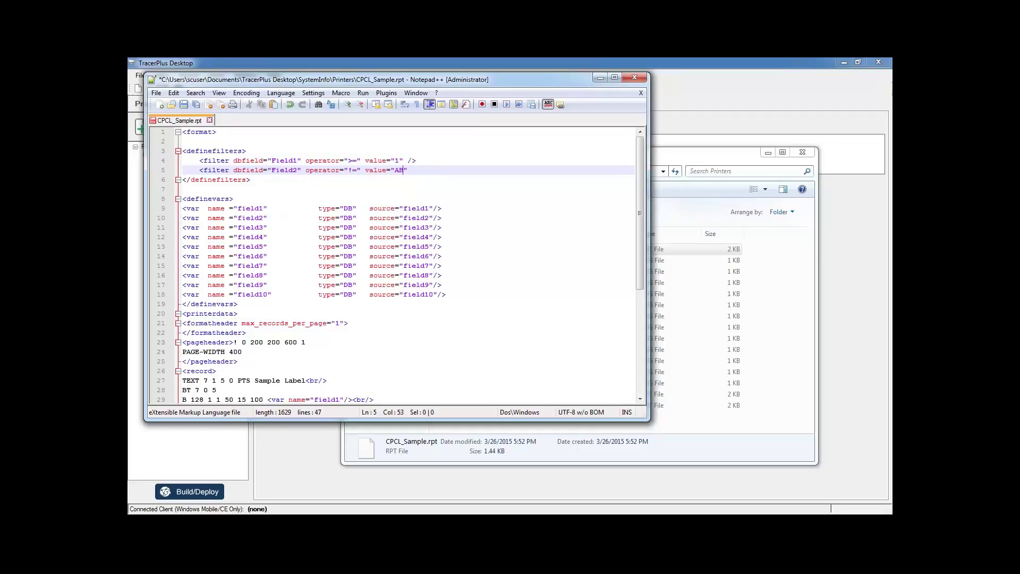
text(" />)
click(251, 183)
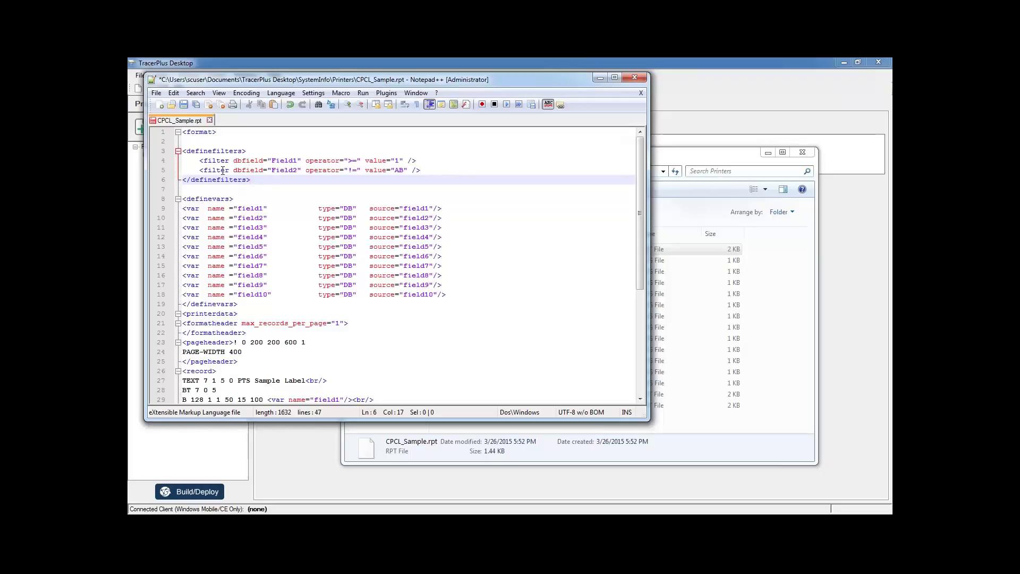
click(208, 160)
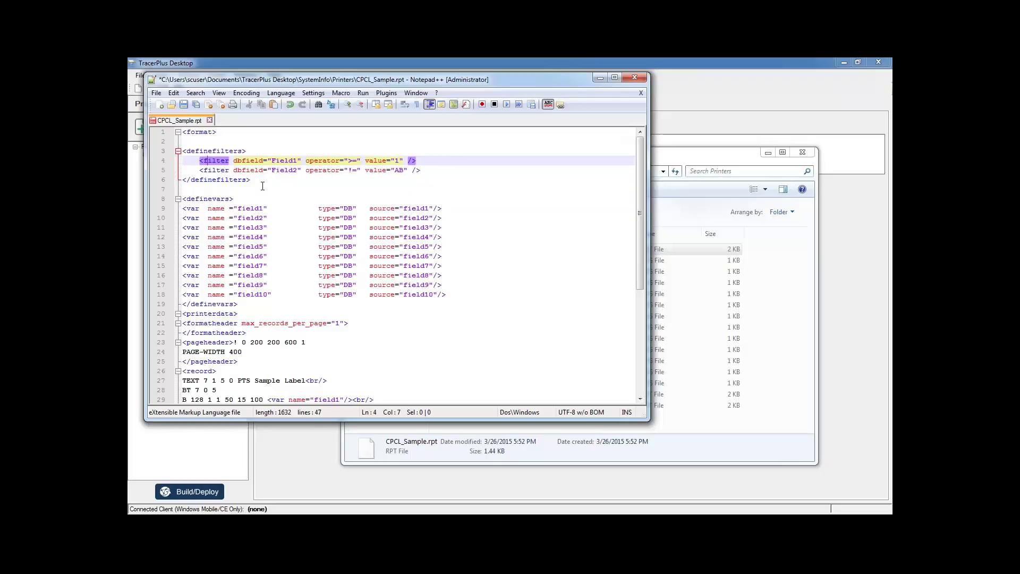
click(260, 161)
click(318, 160)
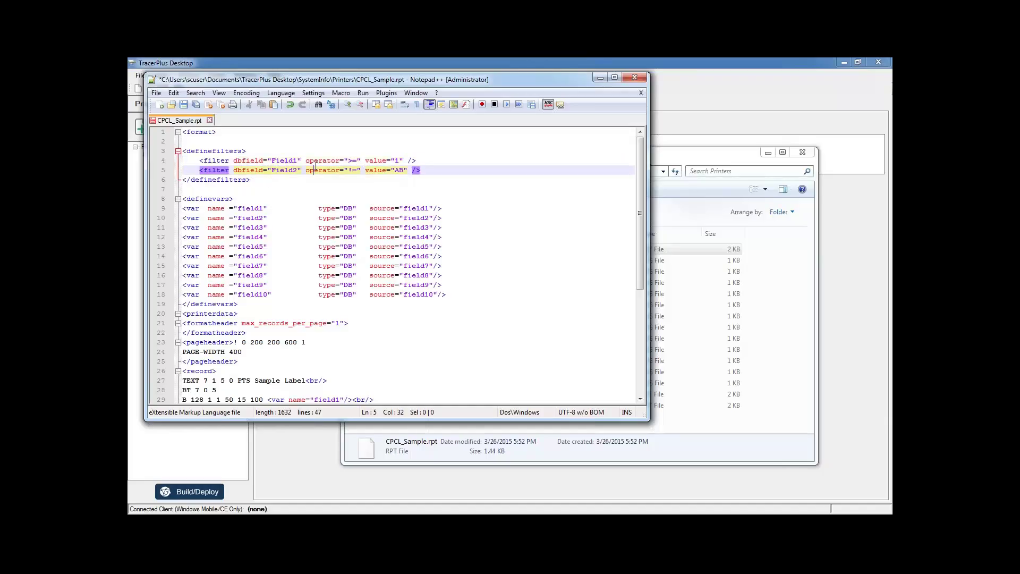
click(307, 151)
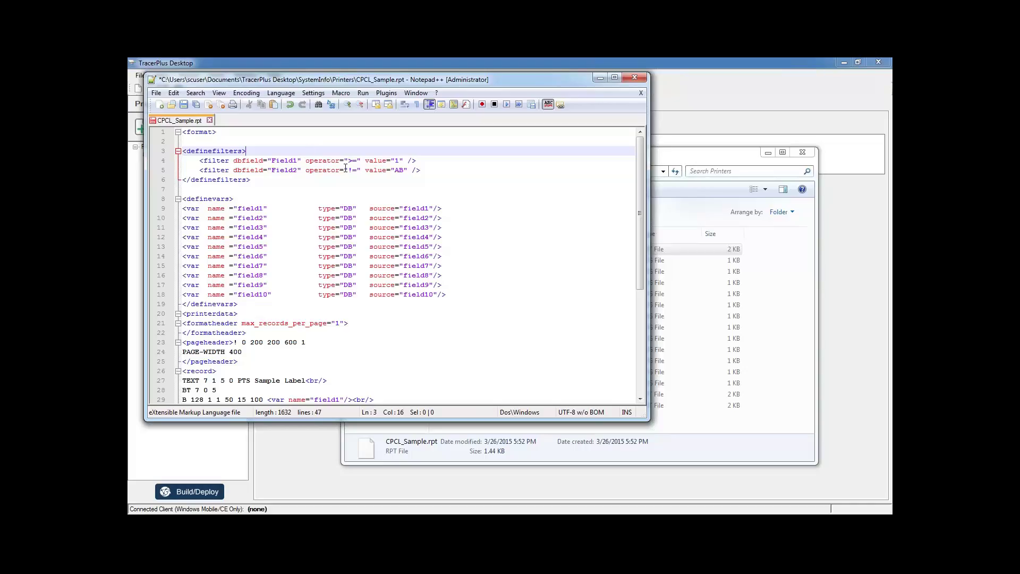
click(363, 156)
key(Up)
key(Return)
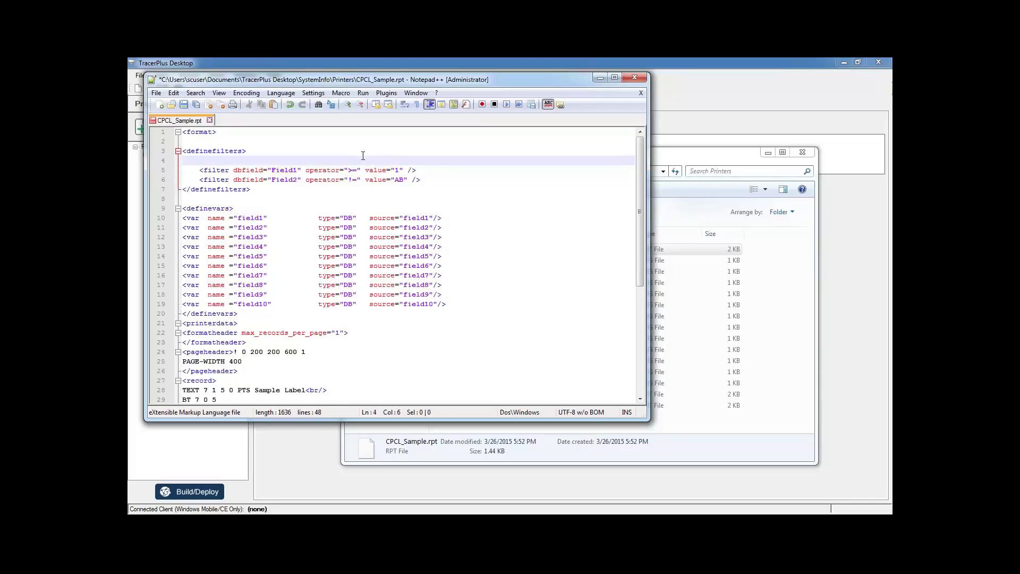
text(operator="")
text(==)
key(shift+Left)
key(shift+Left)
click(253, 160)
key(shift+Left)
key(shift+Left)
text(>)
key(shift+Left)
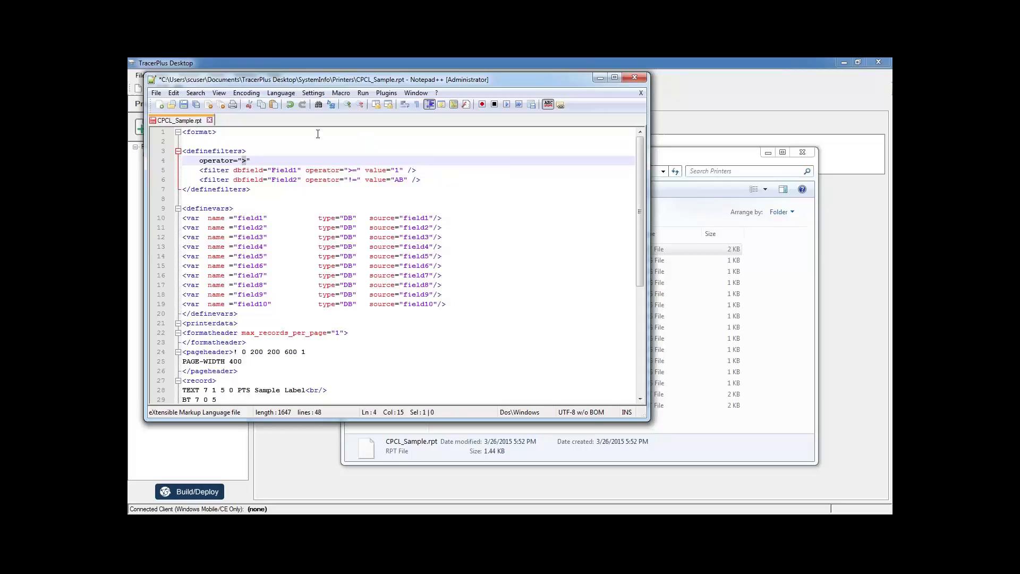
text(.)
text(=)
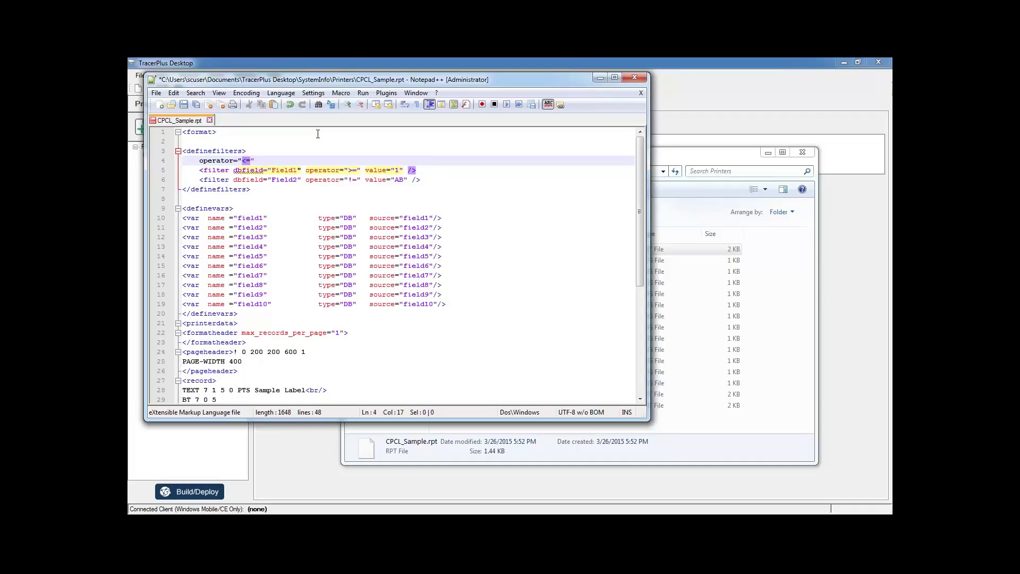
key(shift+Left)
key(shift+Left)
text(!=)
click(305, 179)
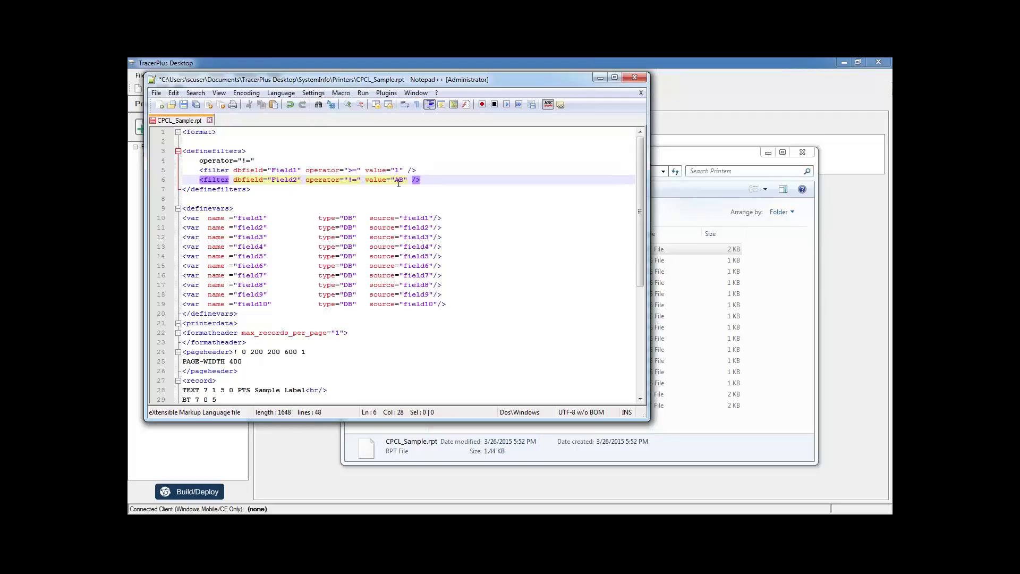
click(276, 158)
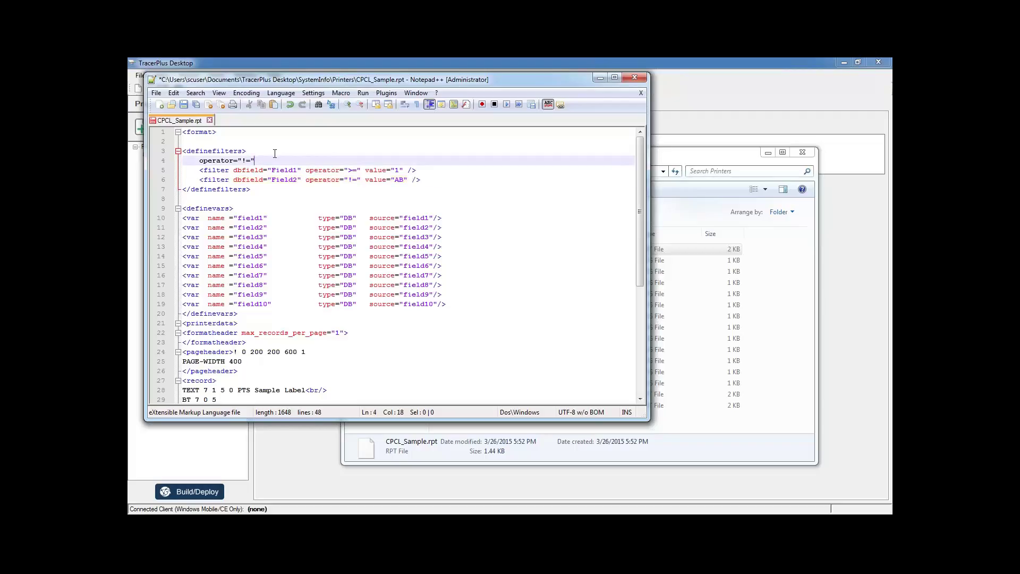
key(shift+Home)
key(shift+Home)
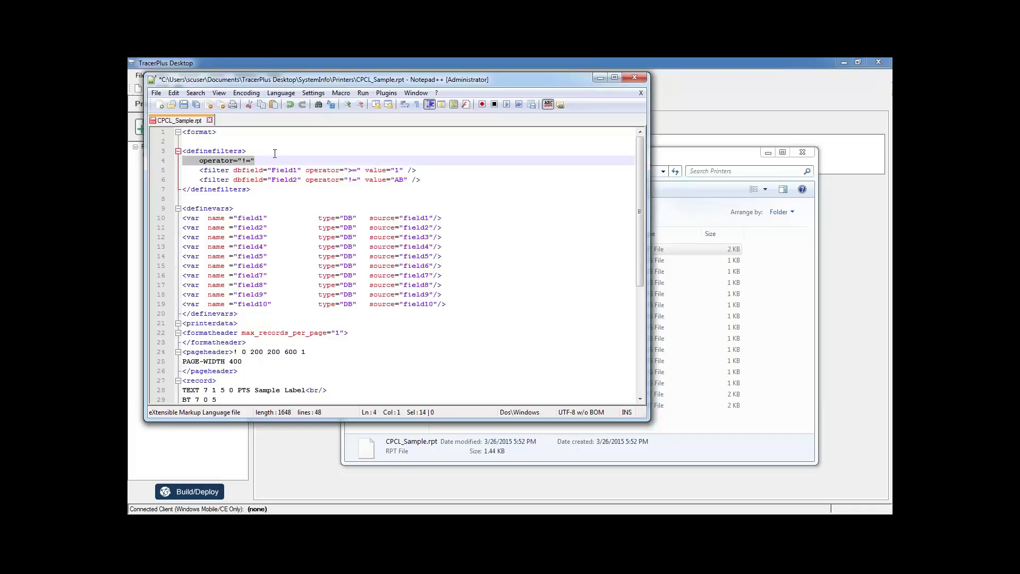
key(BackSpace)
key(BackSpace)
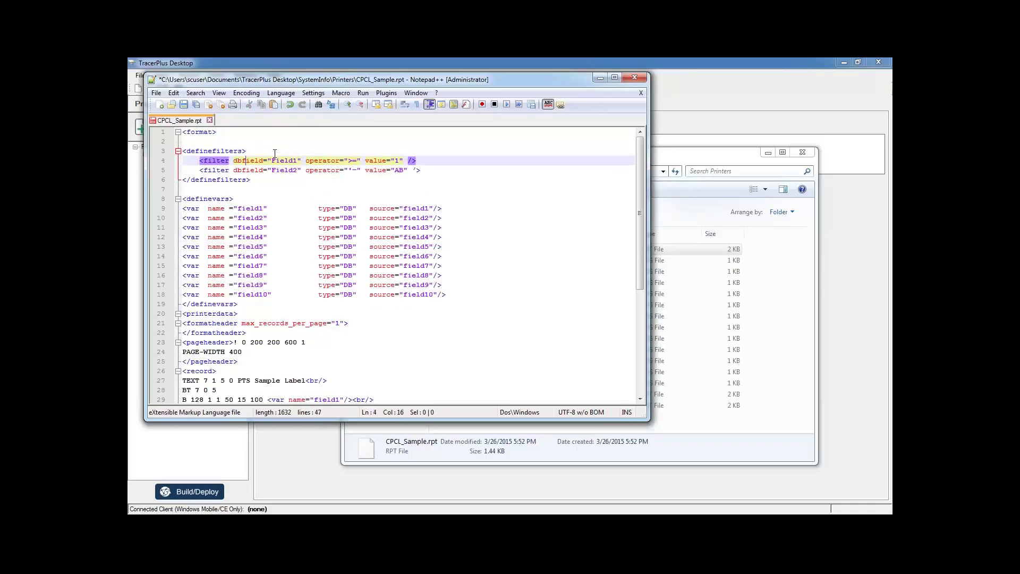
click(289, 175)
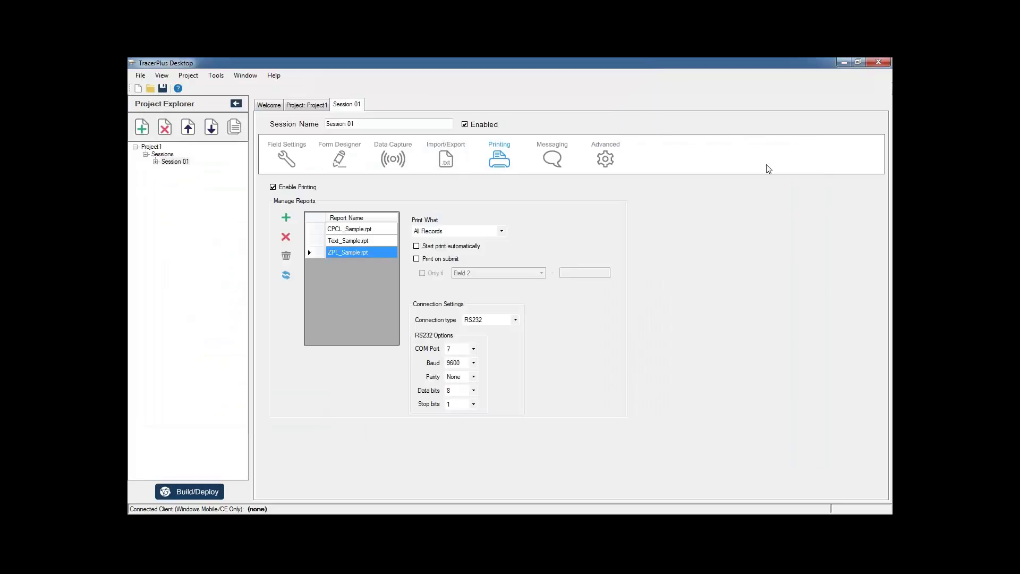
- Compare the Text, ZPL and CPCL report settings, and turn on Print on submit for CPCL_Sample
click(370, 244)
key(Up)
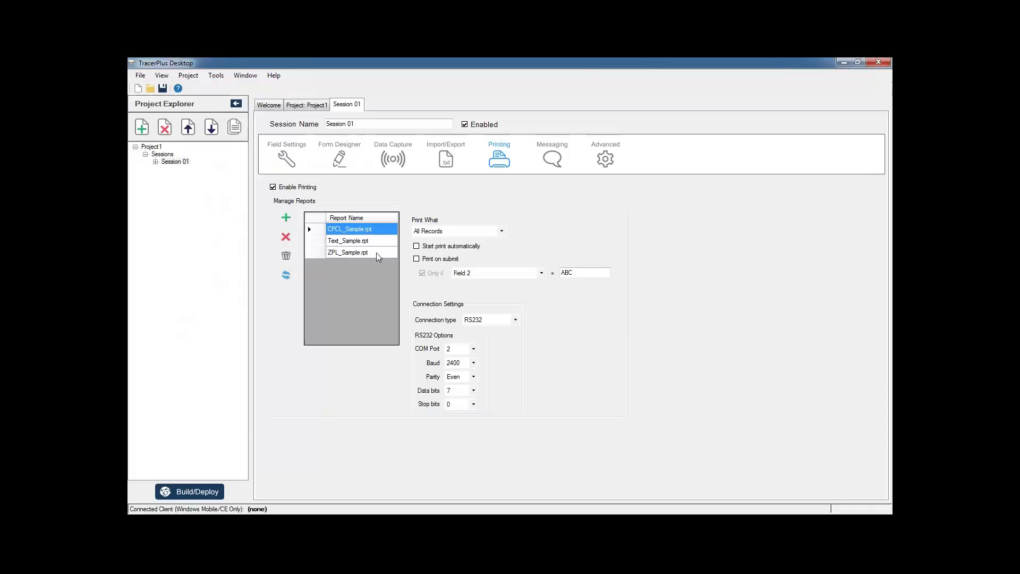
click(378, 251)
key(Up)
key(Up)
click(416, 257)
- Turn off Print on submit for Text_Sample, then recheck the ZPL and CPCL report settings
click(374, 243)
click(379, 253)
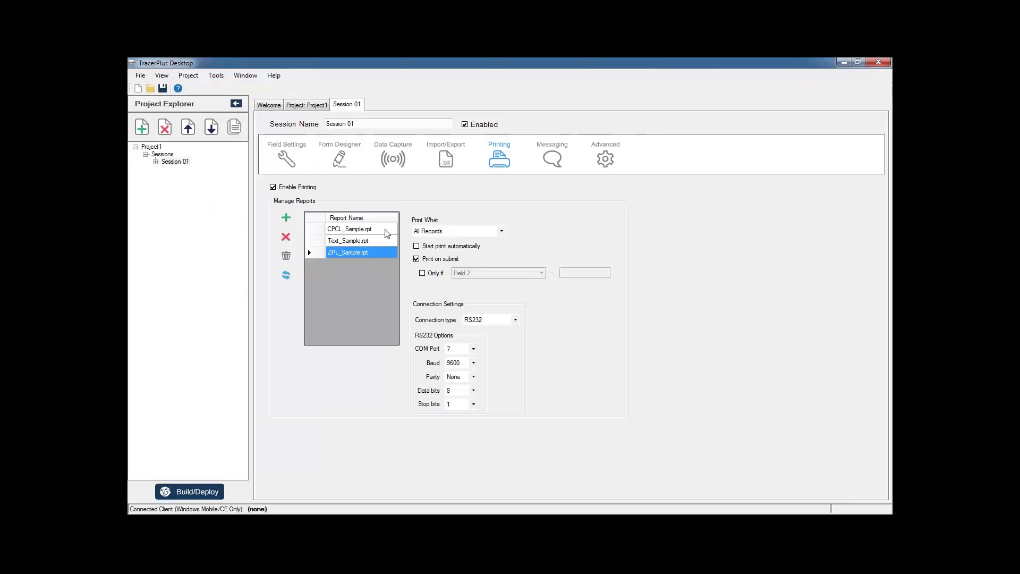
click(386, 230)
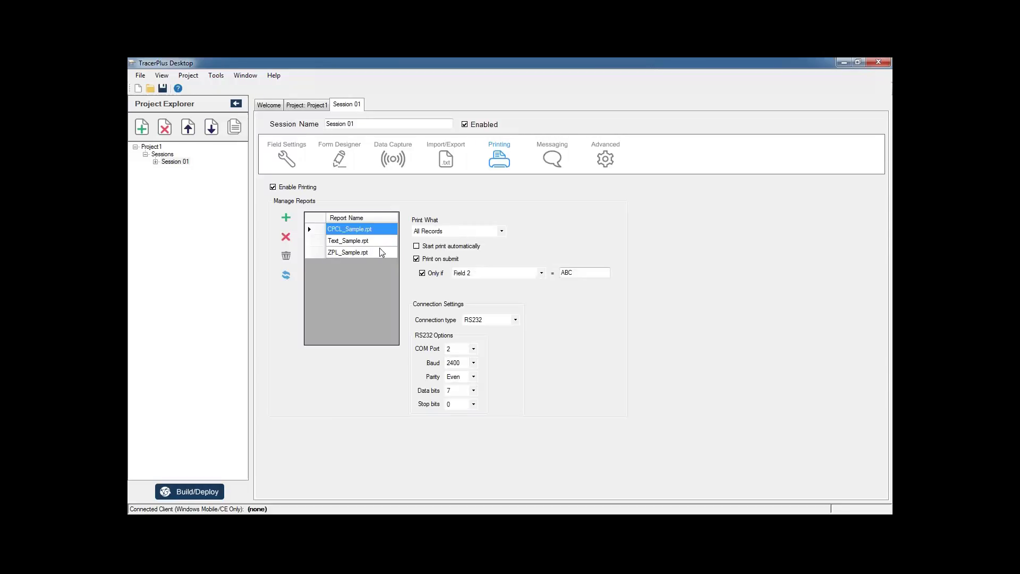
click(379, 242)
click(381, 253)
click(380, 242)
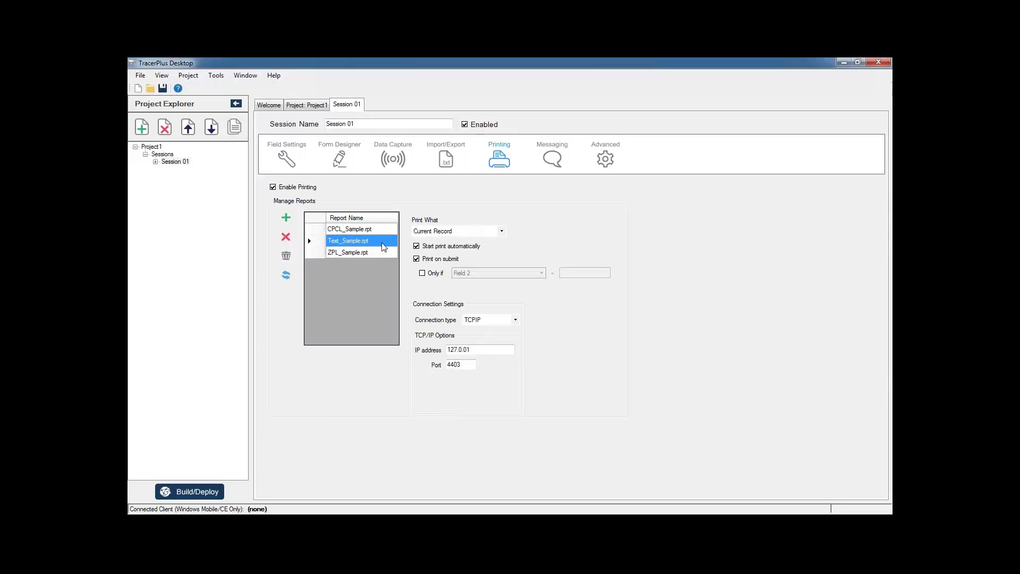
click(416, 259)
click(363, 232)
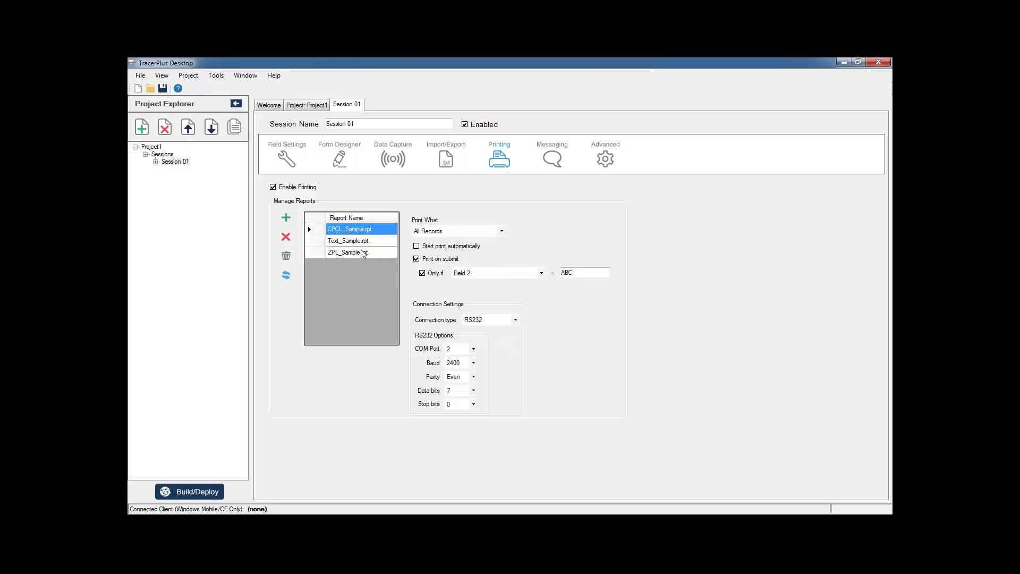
click(357, 254)
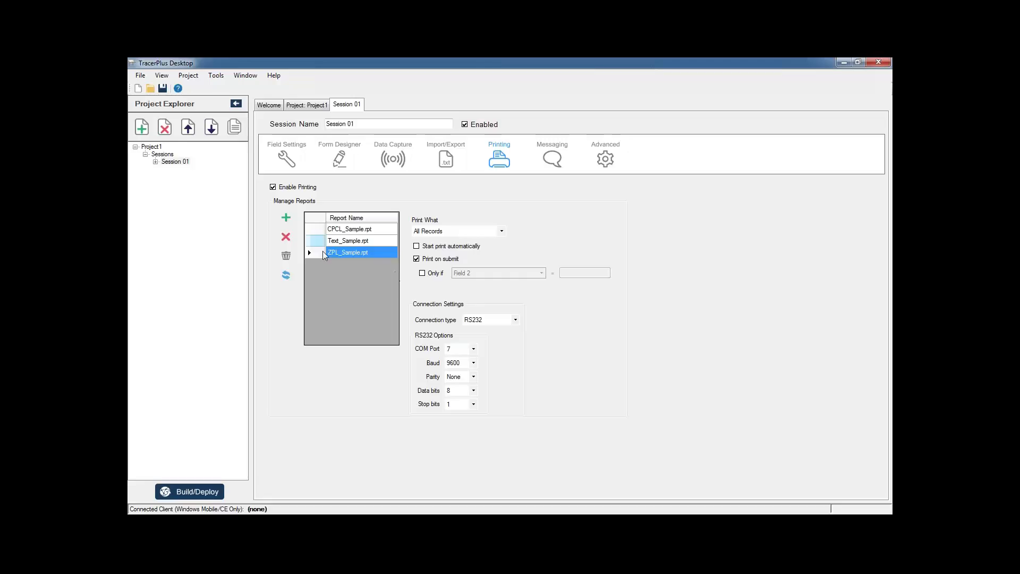
click(361, 232)
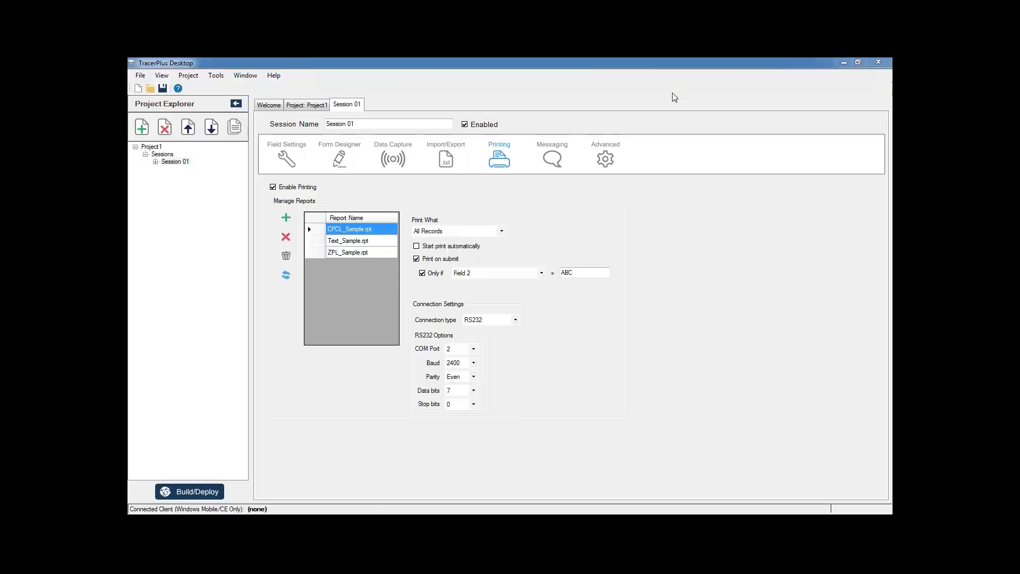
- Check Report To Use for the Location 1, Location 2 and Store room buttons, then return to Printing
click(339, 158)
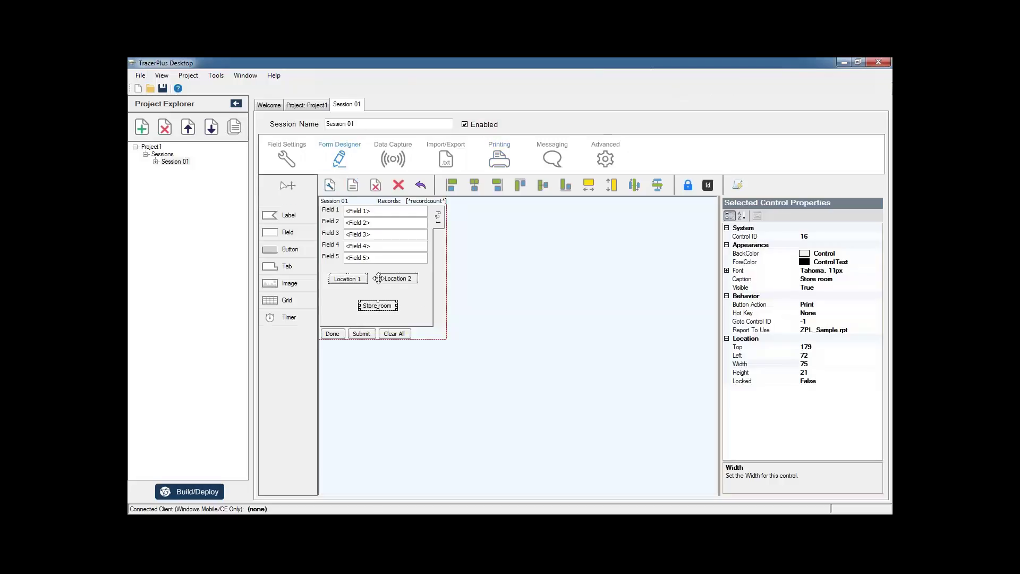
click(353, 279)
click(398, 278)
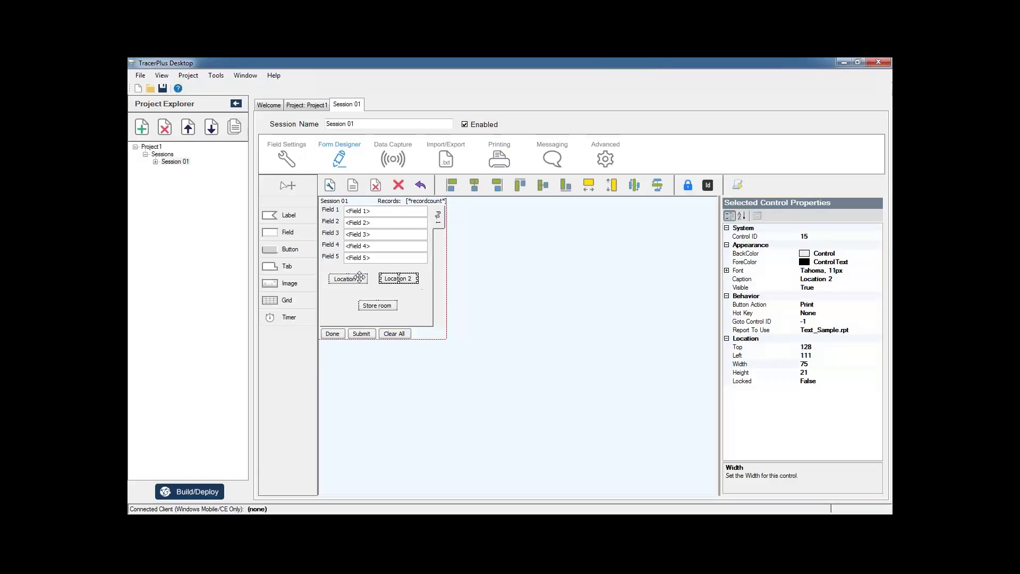
click(367, 304)
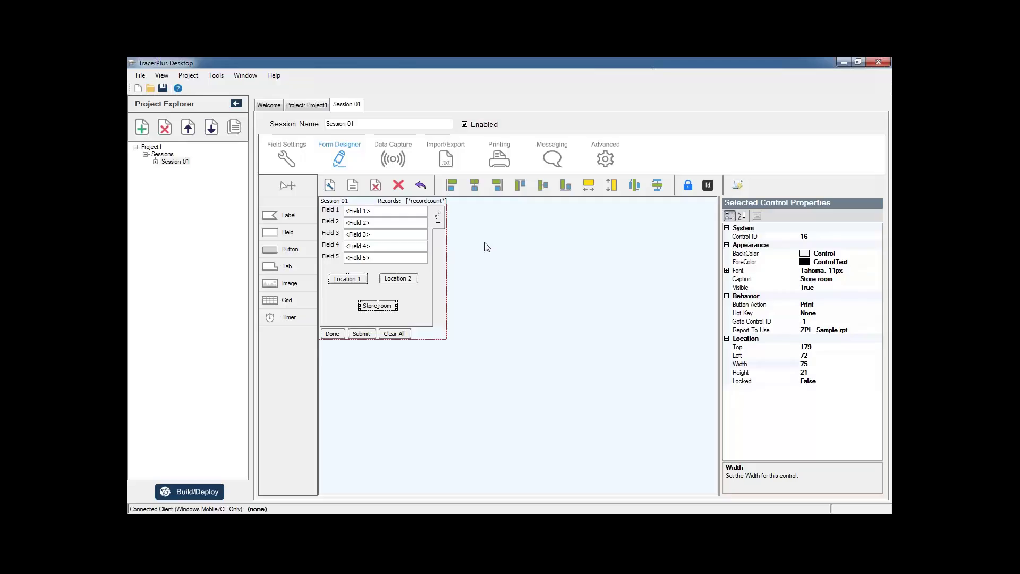
click(495, 160)
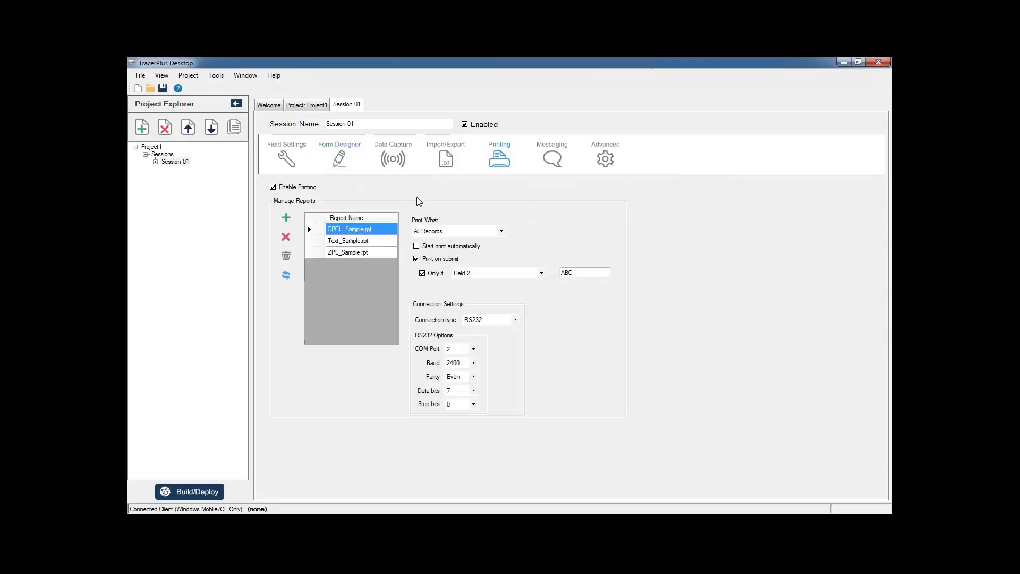